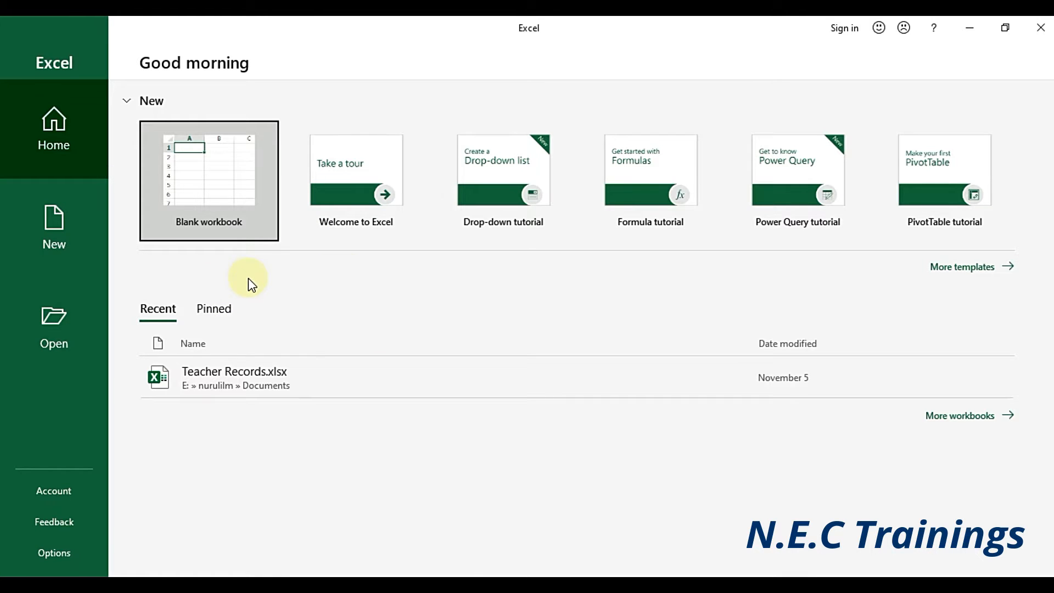
# Create a new blank workbook
pyautogui.click(221, 177)
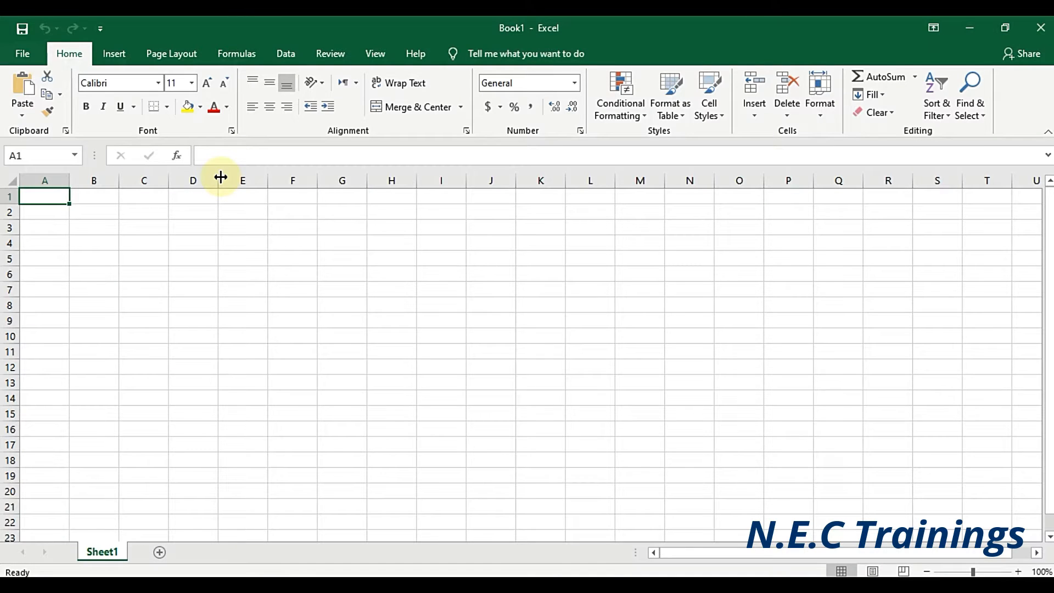
pyautogui.click(461, 306)
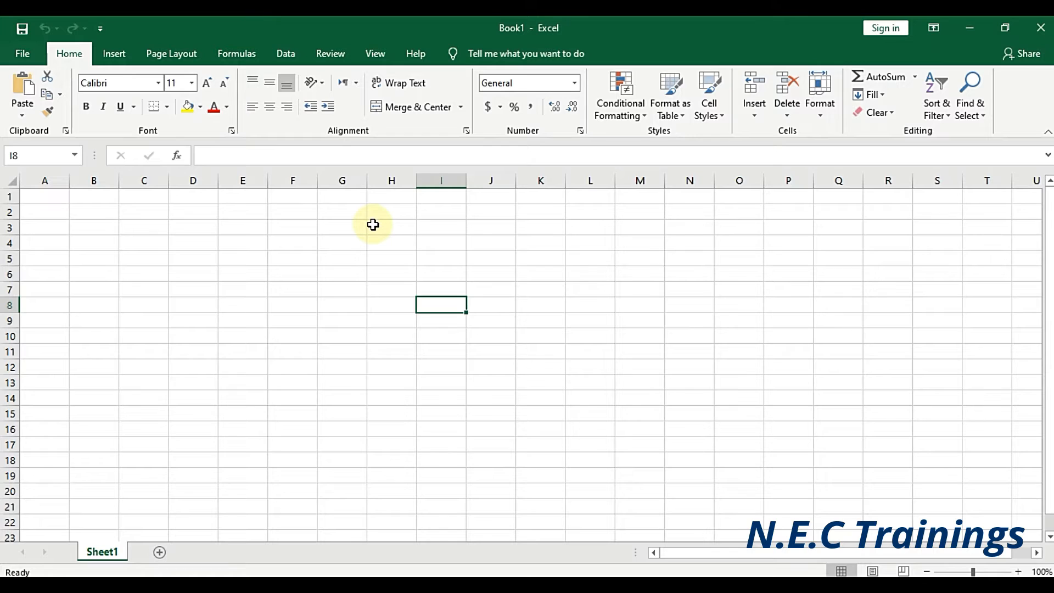
pyautogui.click(291, 227)
pyautogui.click(337, 228)
pyautogui.click(292, 227)
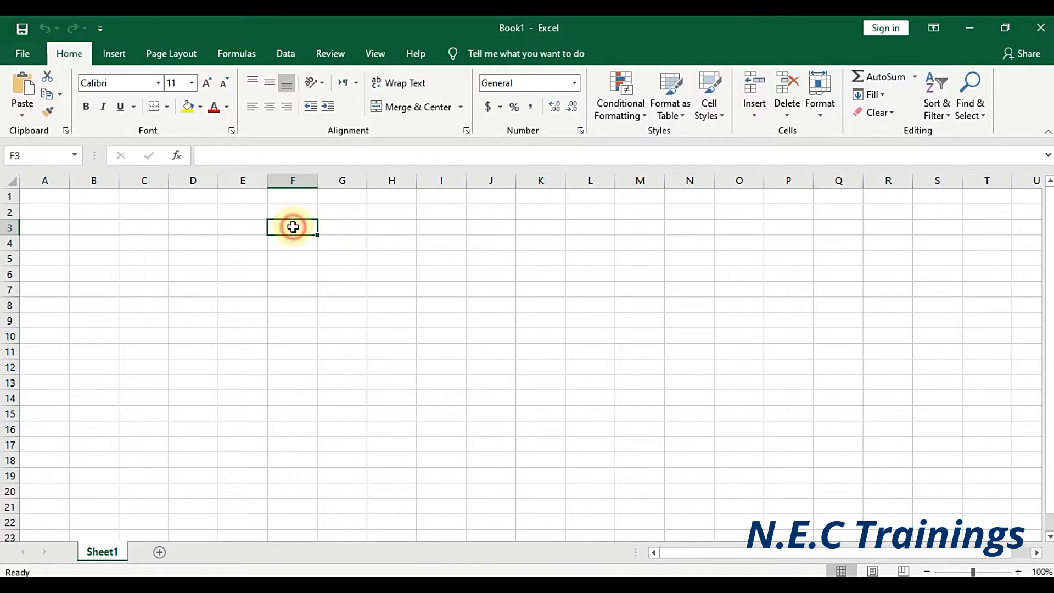
pyautogui.click(340, 227)
pyautogui.click(290, 228)
# Enter the values 40, 30, 50, 60 and 22 across row 3 in cells E3 to I3
pyautogui.click(238, 229)
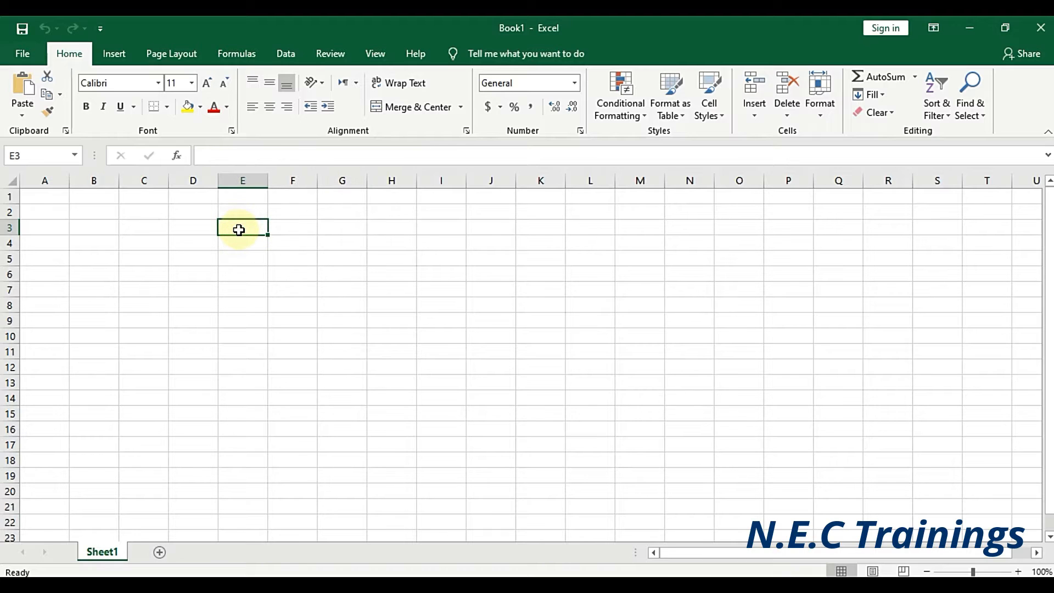
pyautogui.write('40')
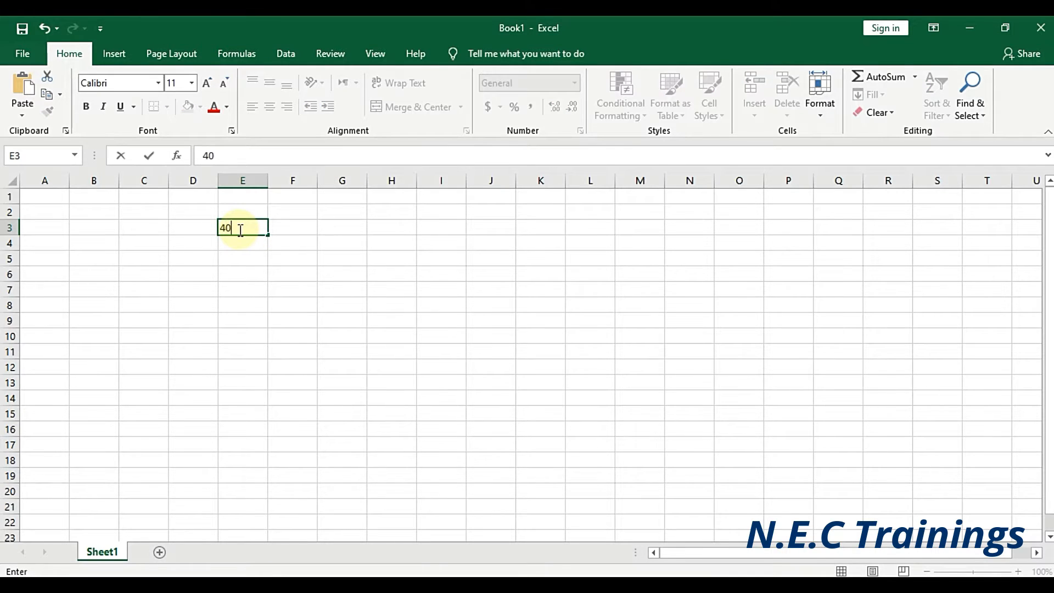
pyautogui.press('Tab')
pyautogui.write('30')
pyautogui.press('Tab')
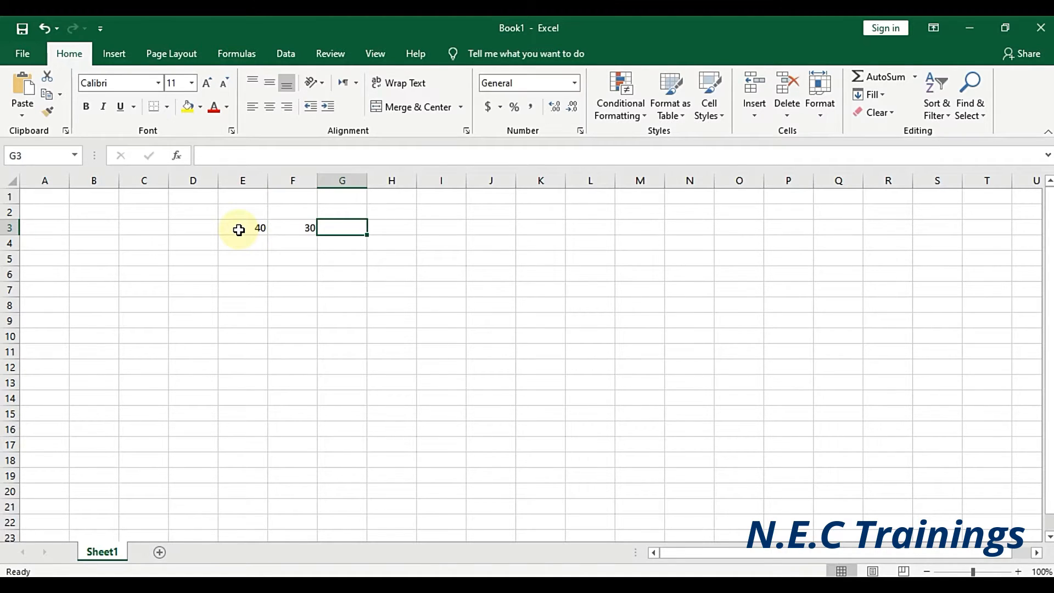
pyautogui.write('50')
pyautogui.press('Tab')
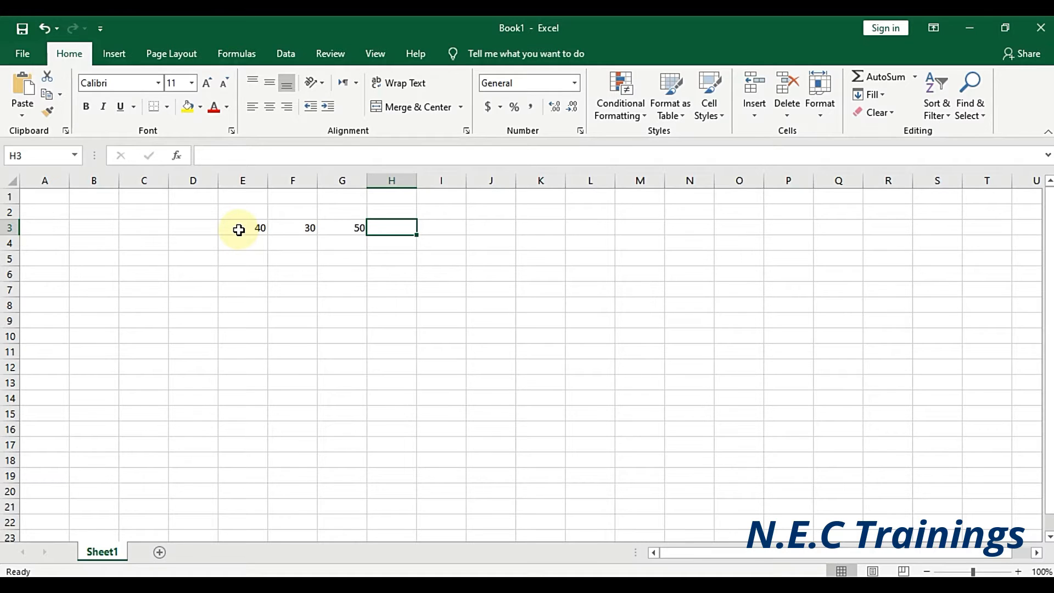
pyautogui.write('60')
pyautogui.press('Tab')
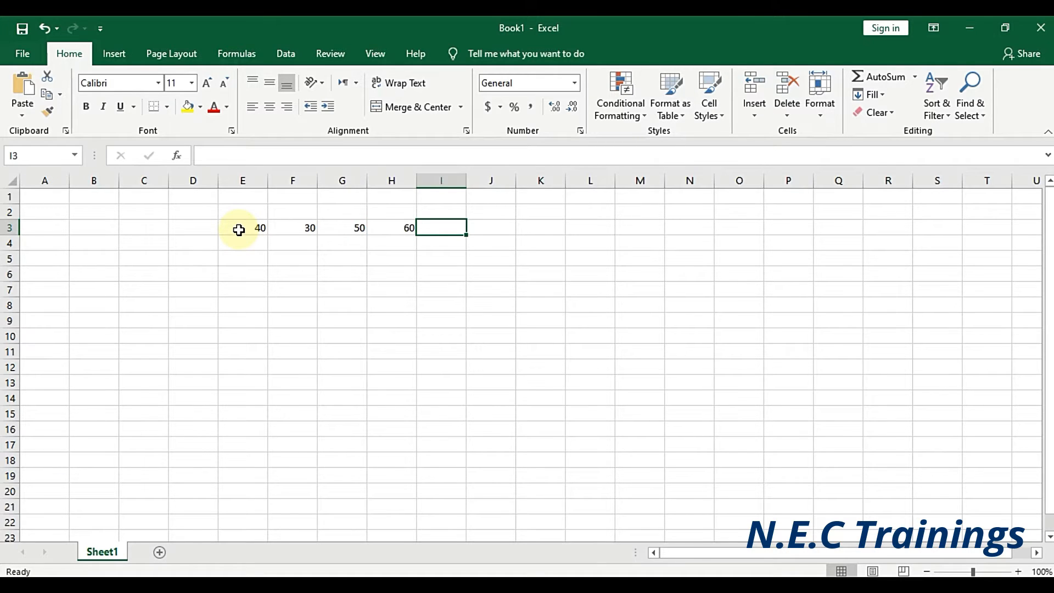
pyautogui.write('22')
pyautogui.press('Tab')
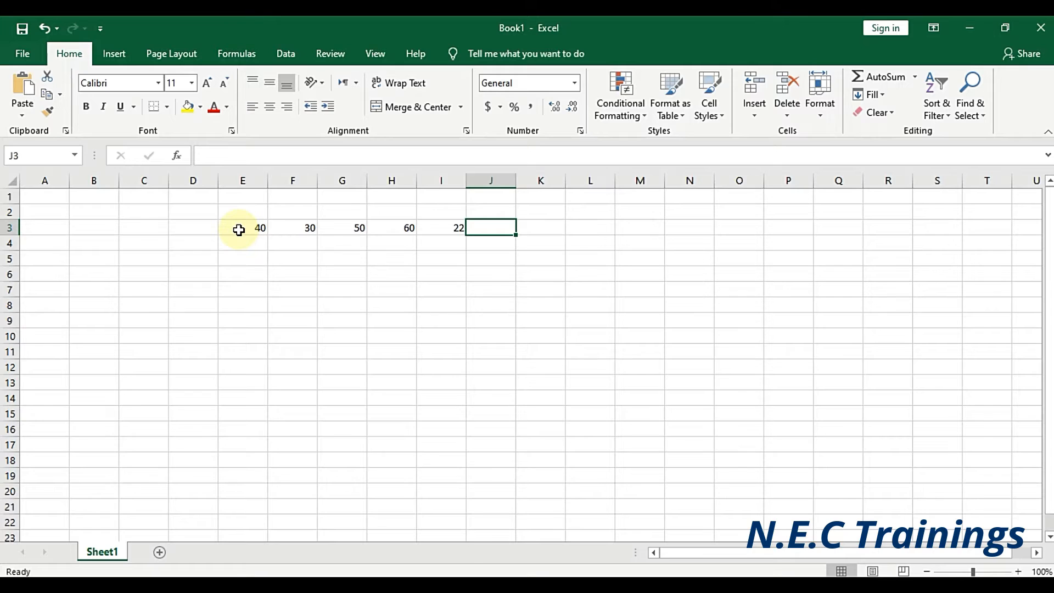
pyautogui.press('Left')
pyautogui.press('Left')
pyautogui.press('Left')
pyautogui.press('Left')
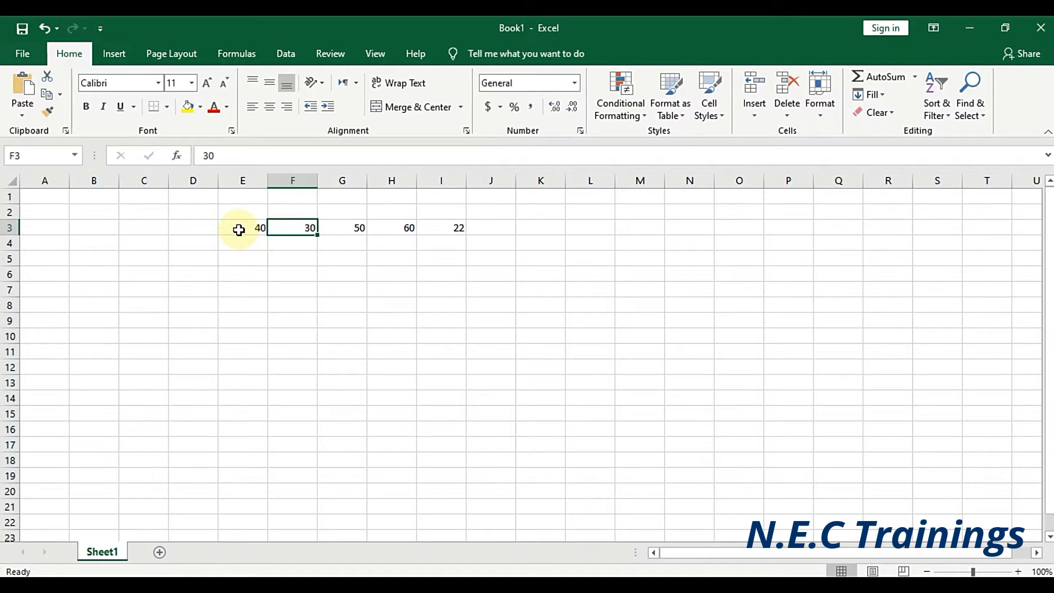
pyautogui.press('Left')
pyautogui.press('Right')
pyautogui.press('Right')
pyautogui.press('Right')
pyautogui.press('Right')
pyautogui.press('Right')
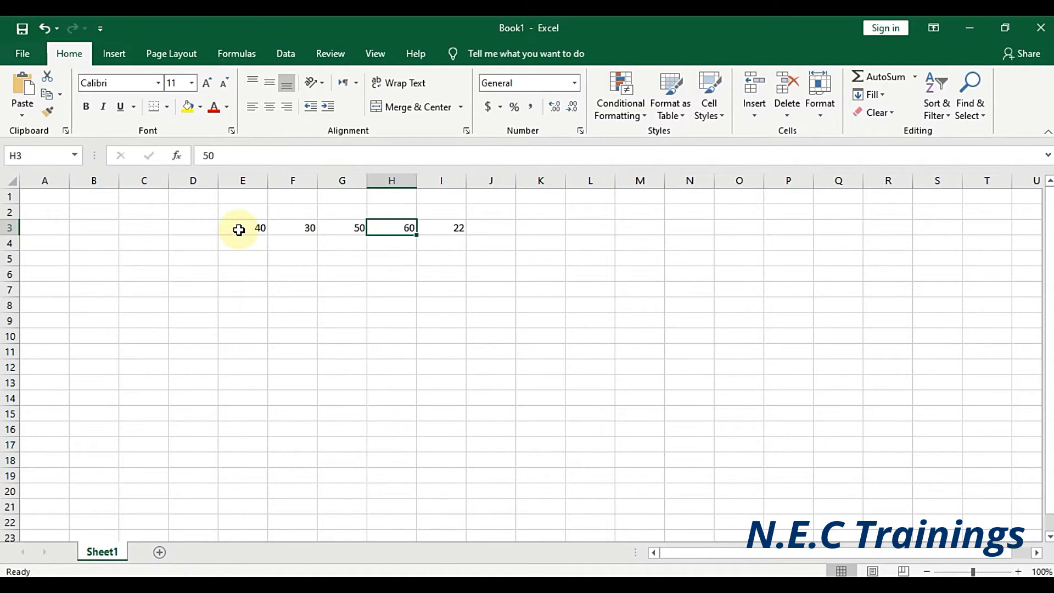
pyautogui.press('Left')
pyautogui.press('Right')
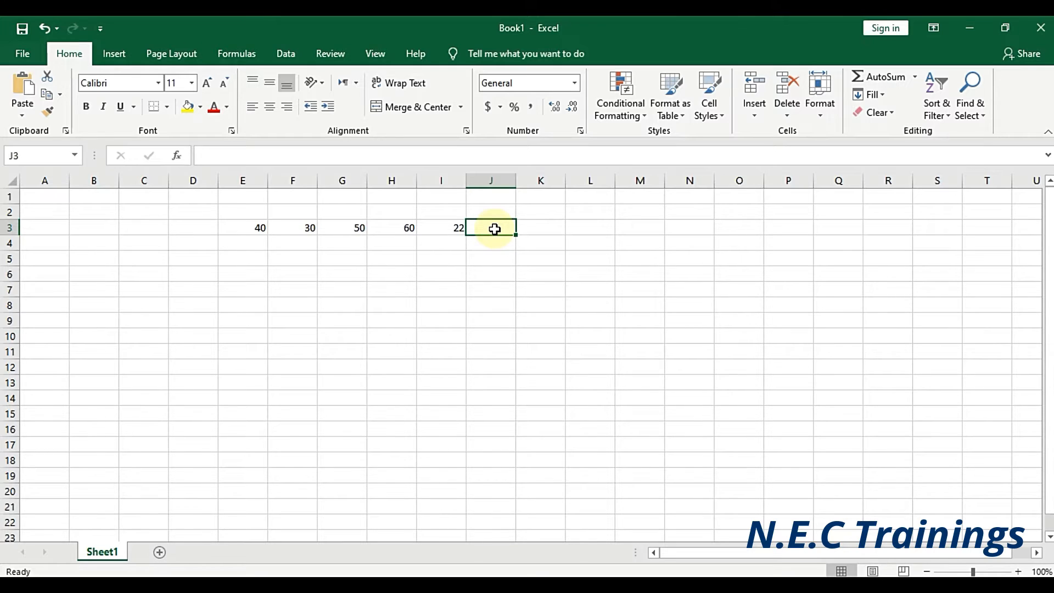
# Enter the formula =(E3+F3+G3+H3+I3) in cell J3 to add up the five numbers in row 3
pyautogui.write('=')
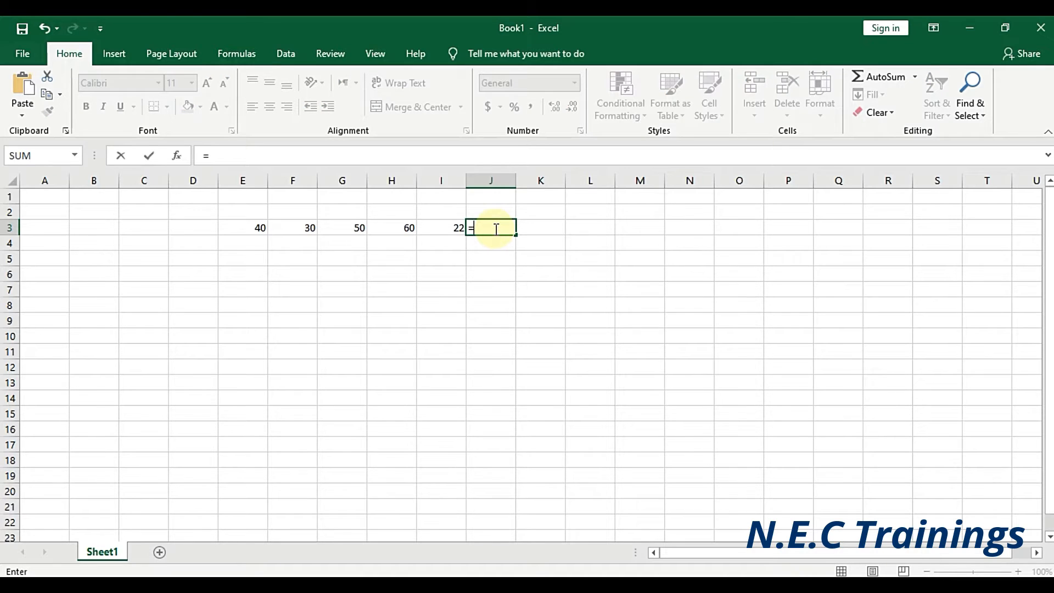
pyautogui.write('(')
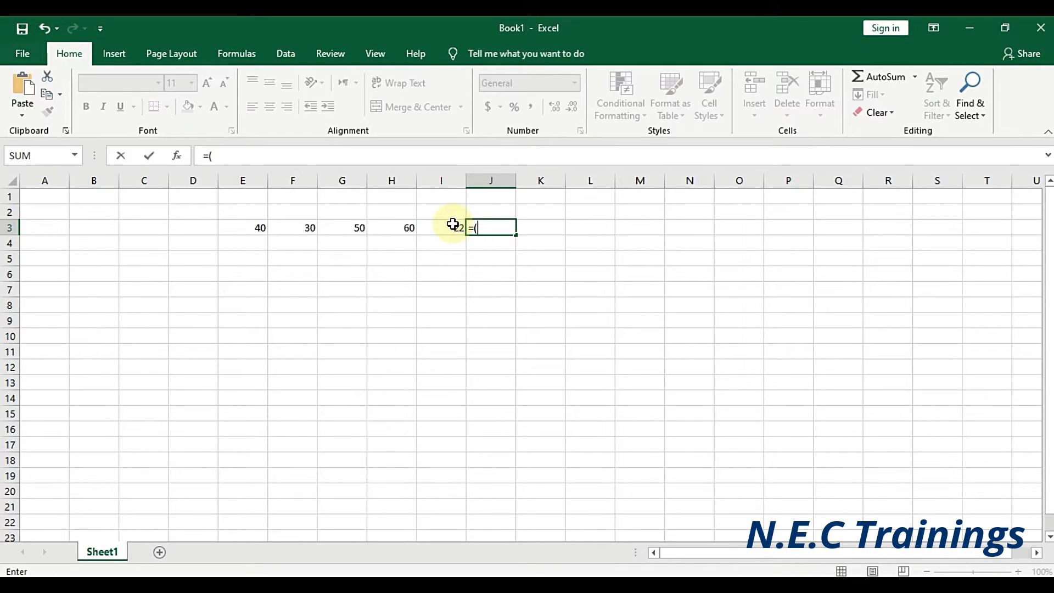
pyautogui.click(245, 227)
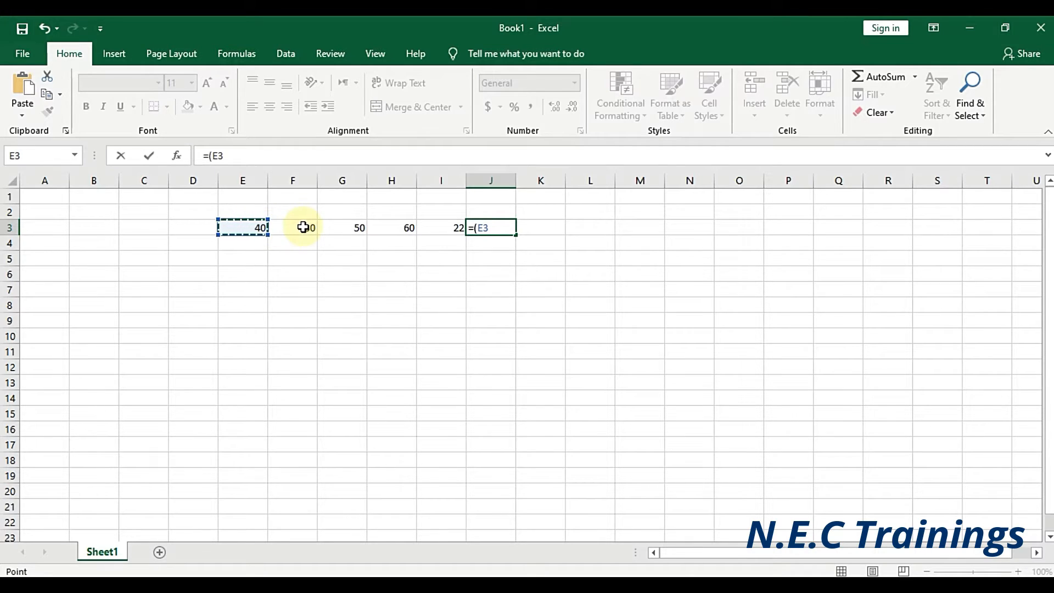
pyautogui.write('+')
pyautogui.click(307, 223)
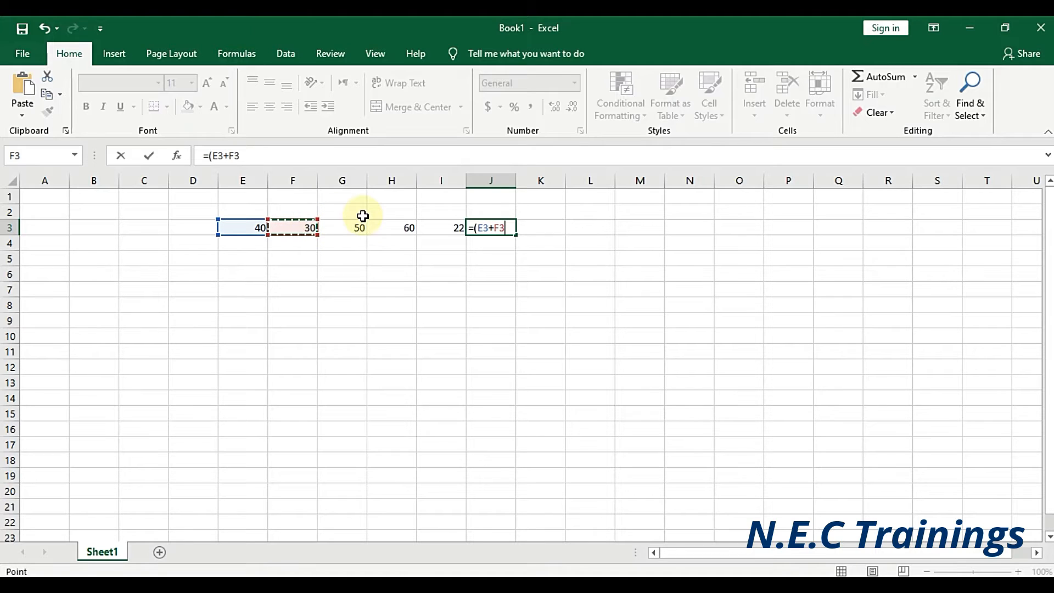
pyautogui.write('+')
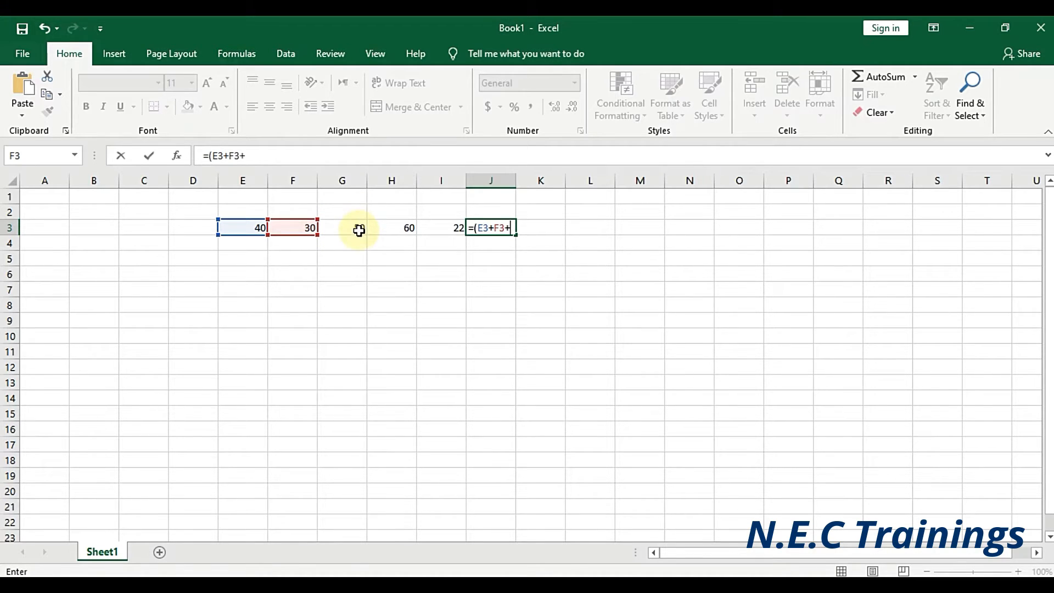
pyautogui.click(359, 230)
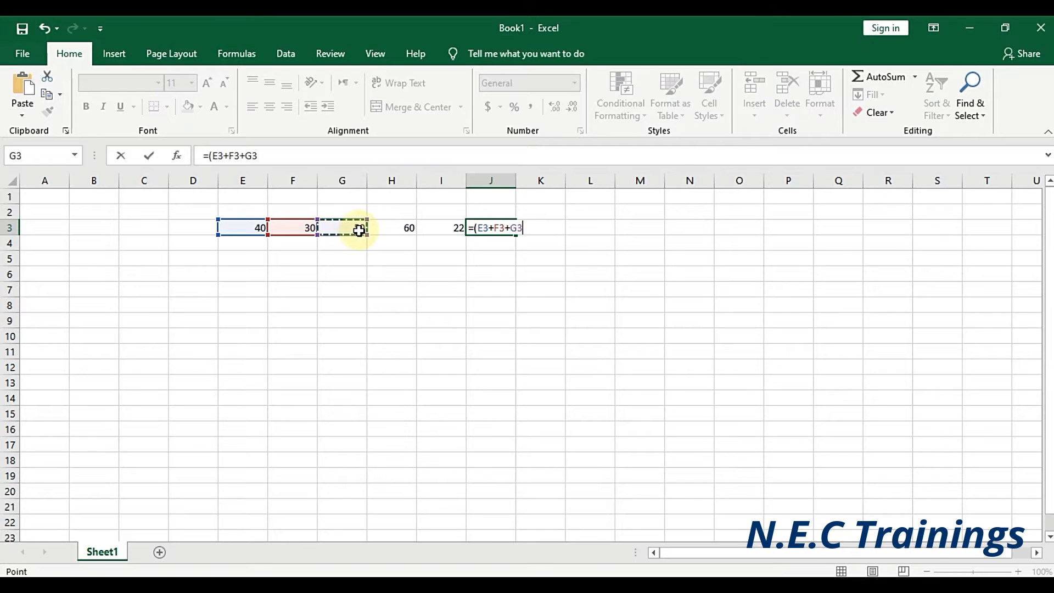
pyautogui.write('+')
pyautogui.click(397, 231)
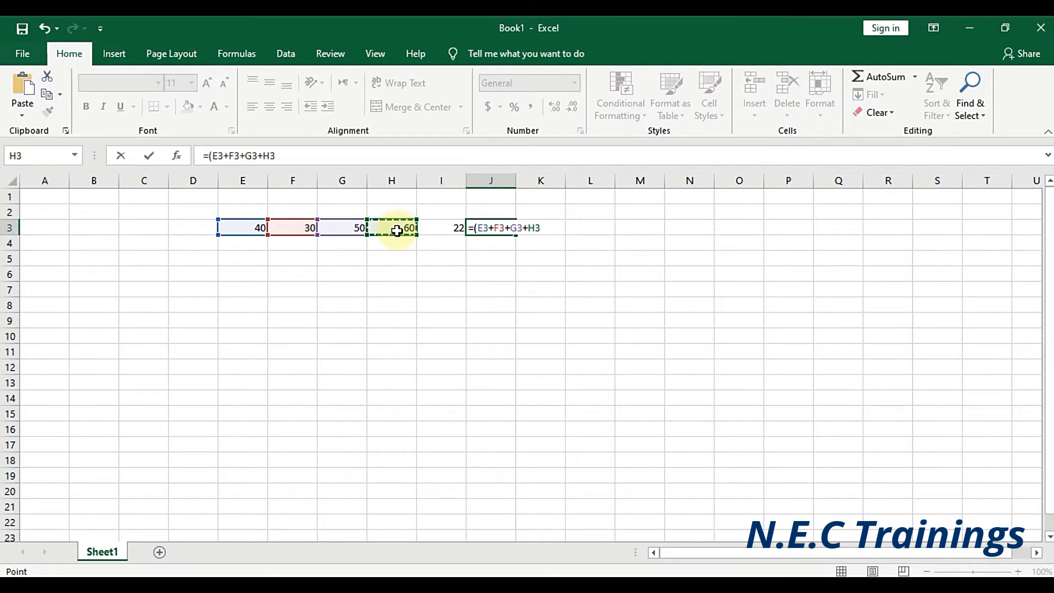
pyautogui.write('+')
pyautogui.click(460, 229)
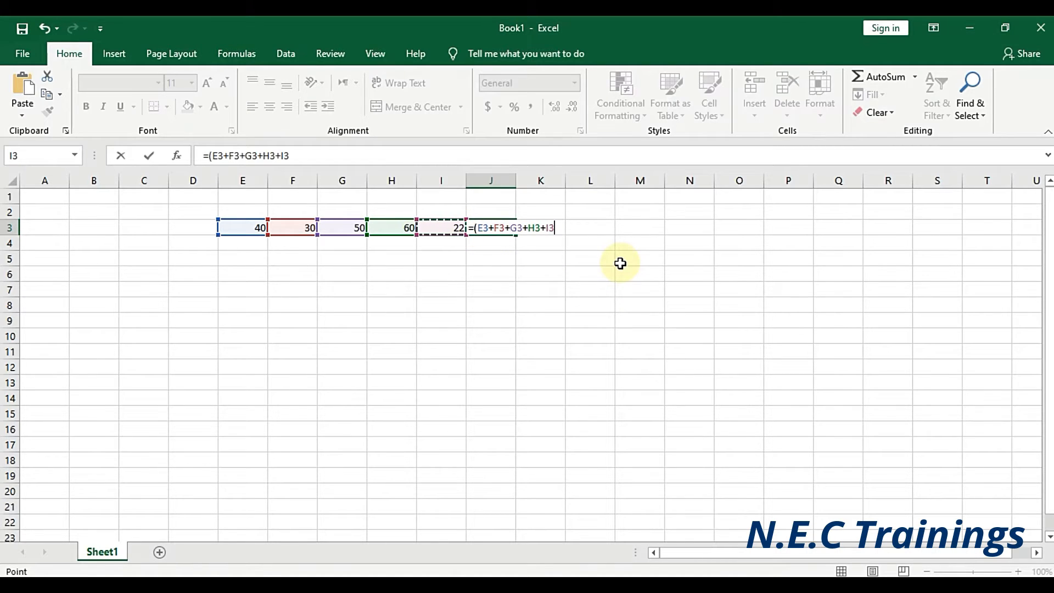
pyautogui.write(')')
pyautogui.press('Return')
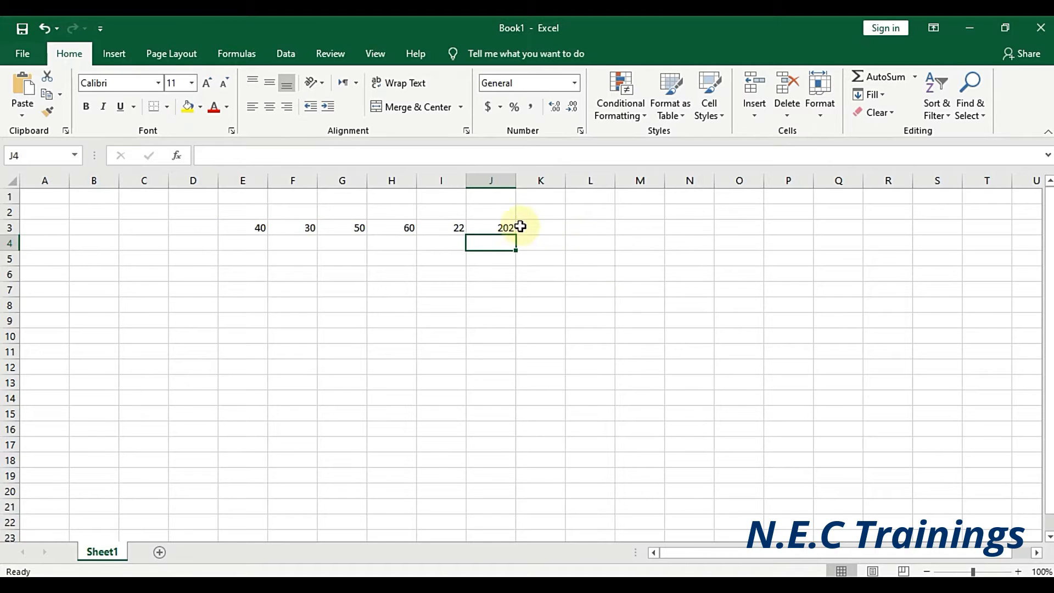
# Examine the addition formula in cell J3 and the cell references it uses, leaving it unedited
pyautogui.click(494, 230)
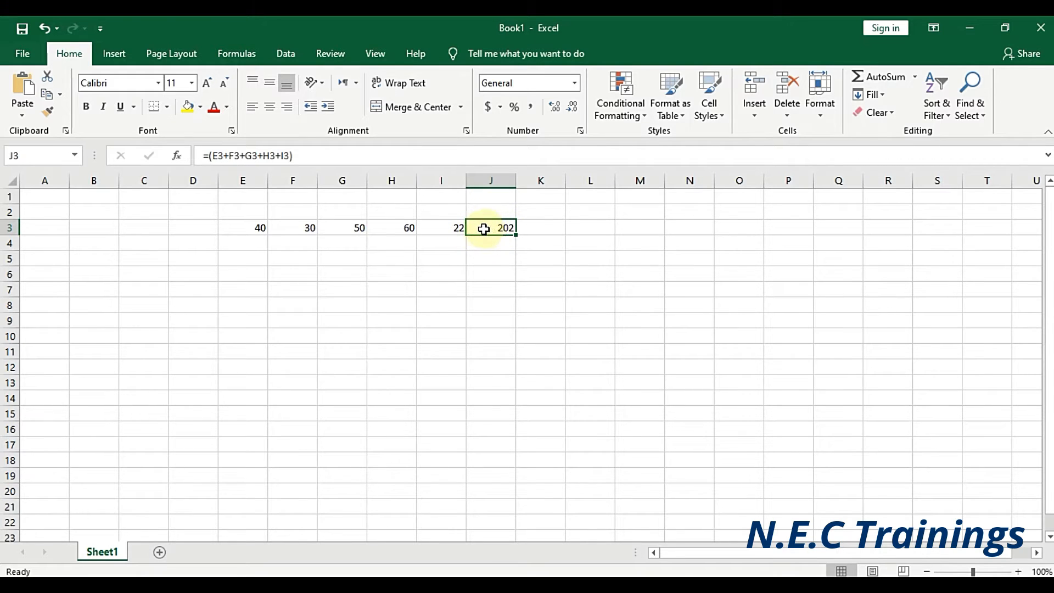
pyautogui.click(278, 155)
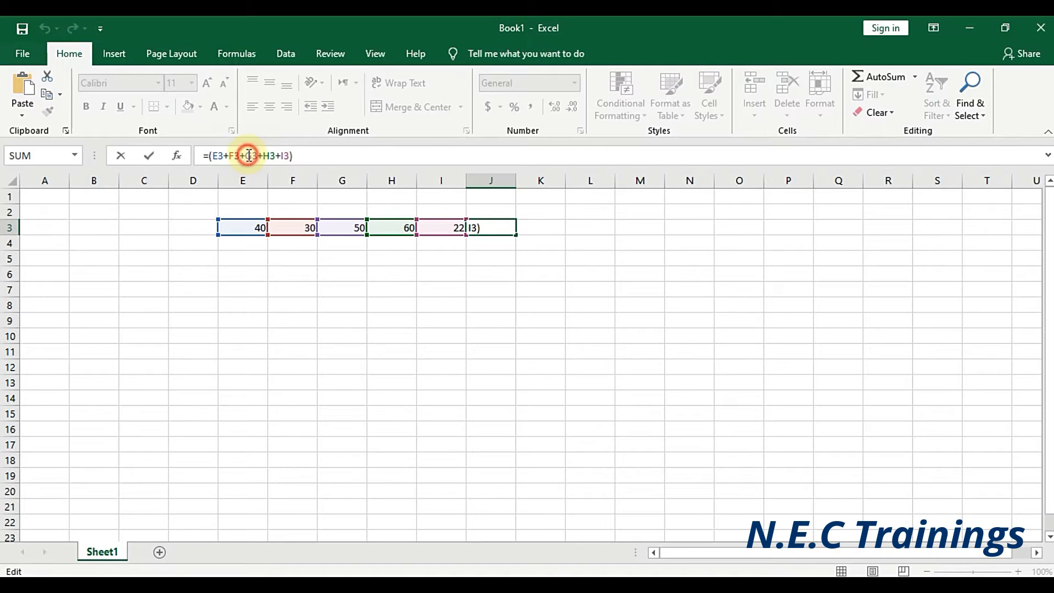
pyautogui.click(208, 154)
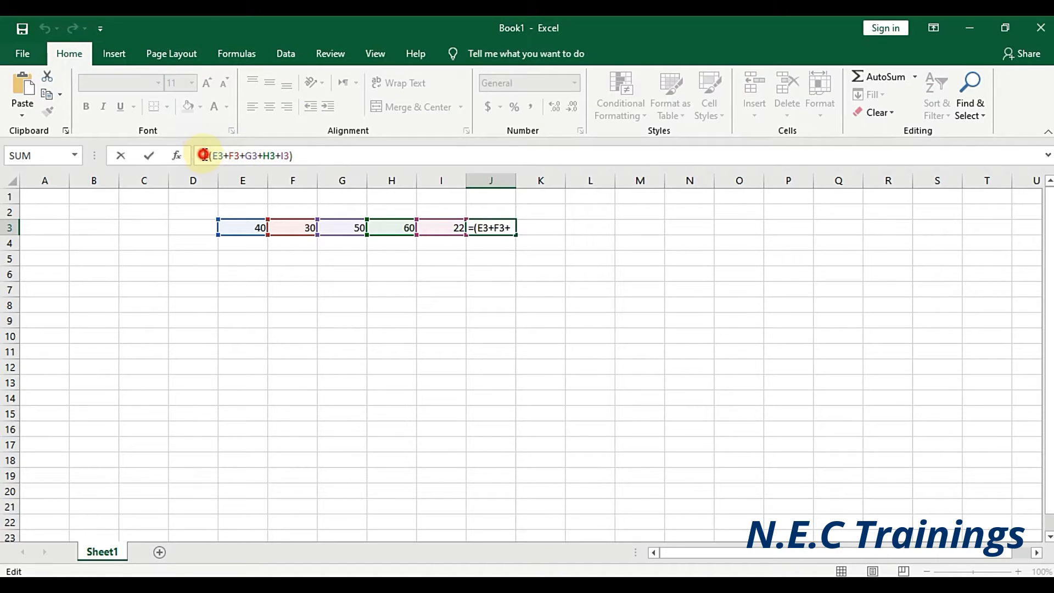
pyautogui.click(222, 154)
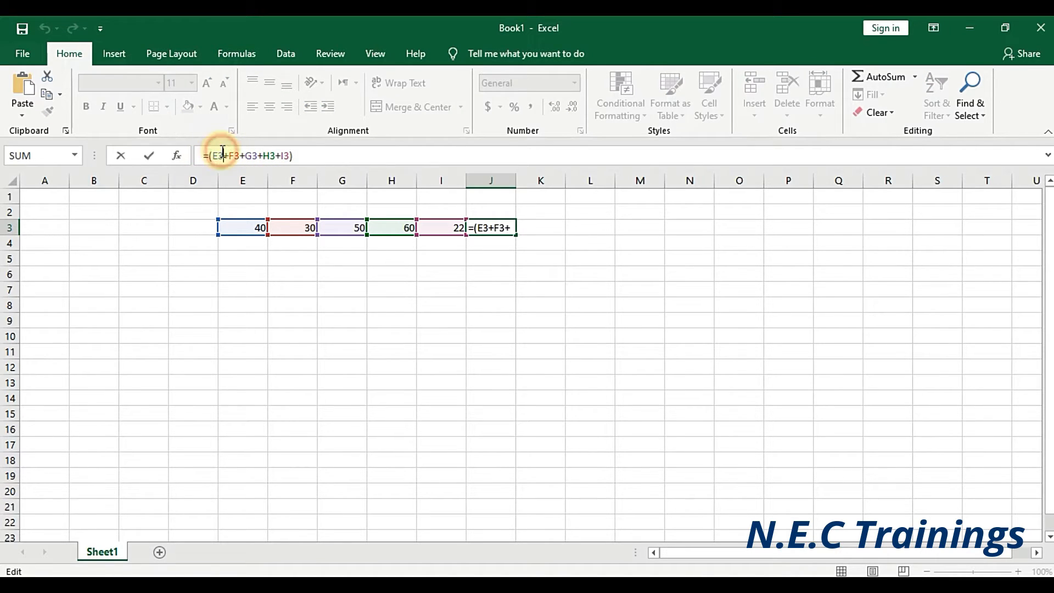
pyautogui.click(248, 153)
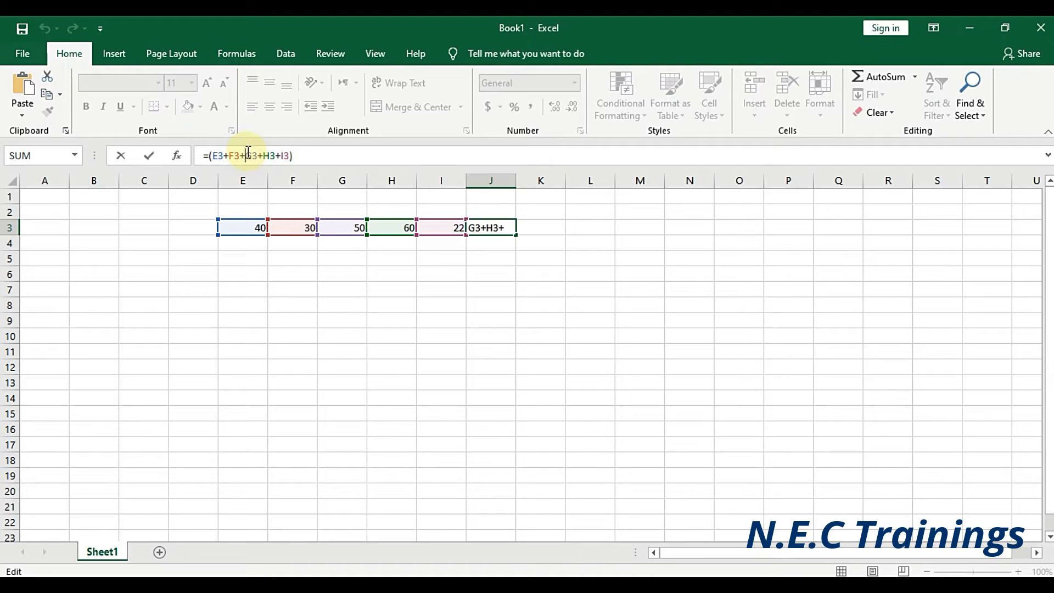
pyautogui.click(280, 156)
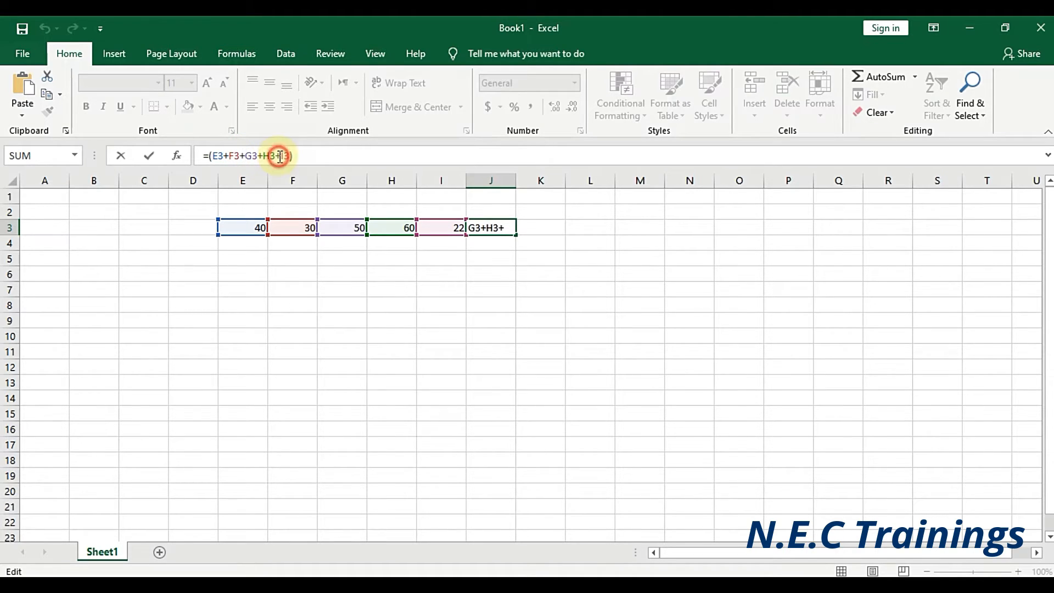
pyautogui.click(483, 227)
pyautogui.click(517, 270)
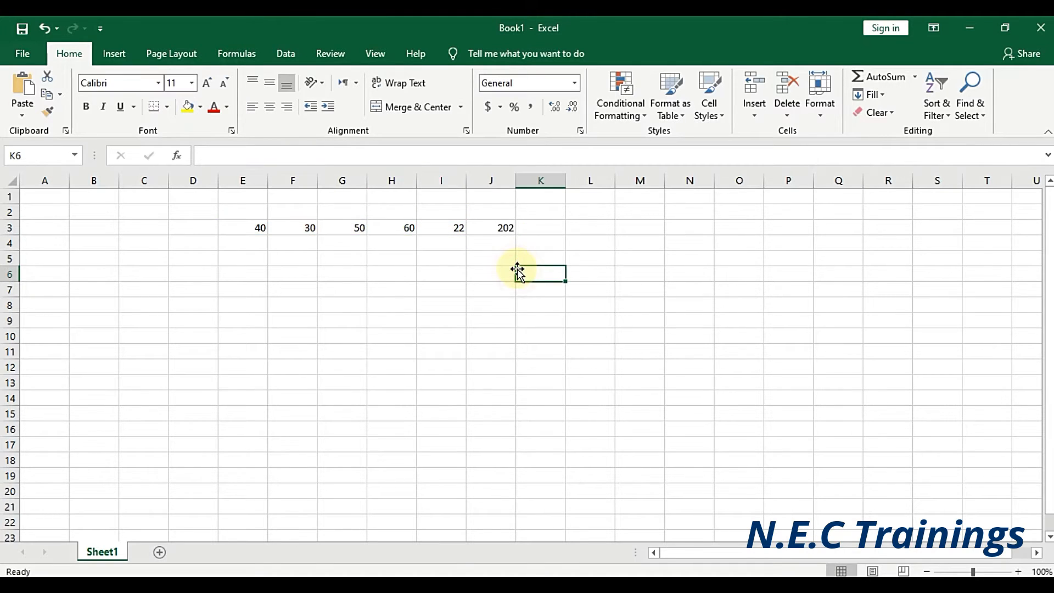
# Reopen the formula in cell J3 for editing and erase all its cell references back to =(
pyautogui.click(484, 229)
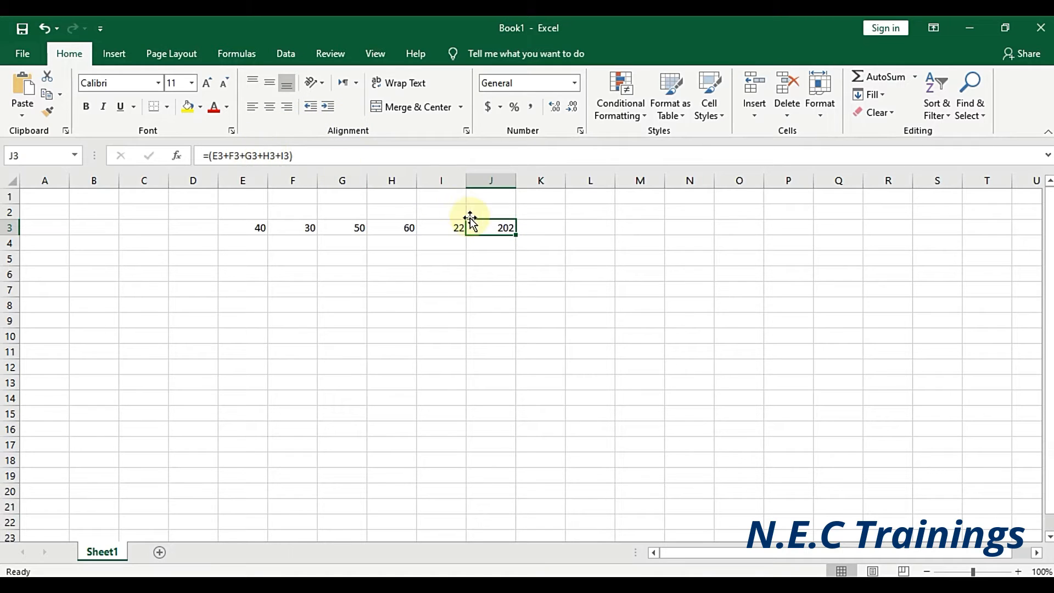
pyautogui.doubleClick(504, 229)
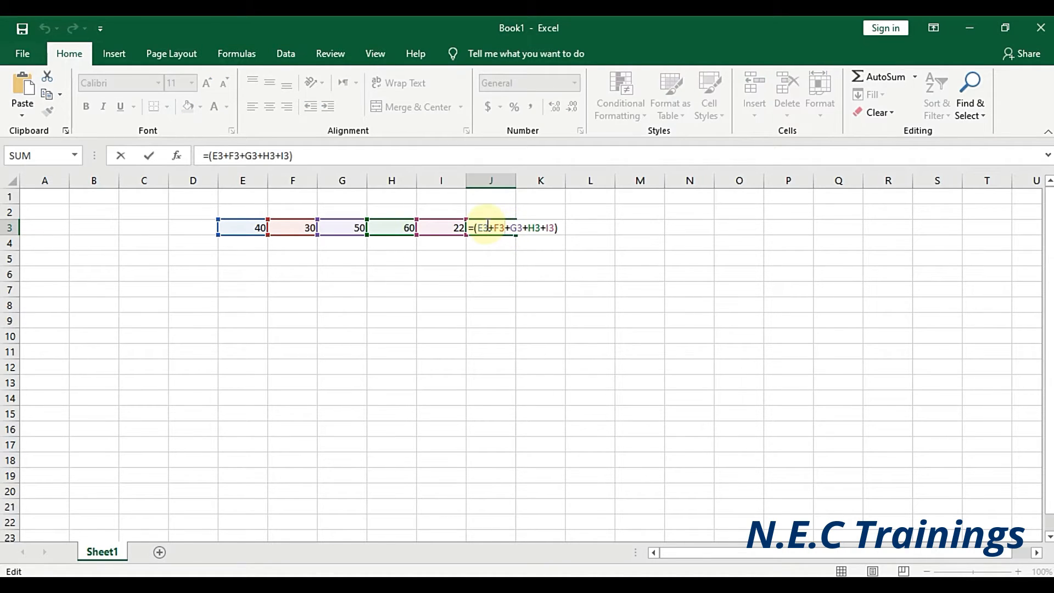
pyautogui.click(488, 228)
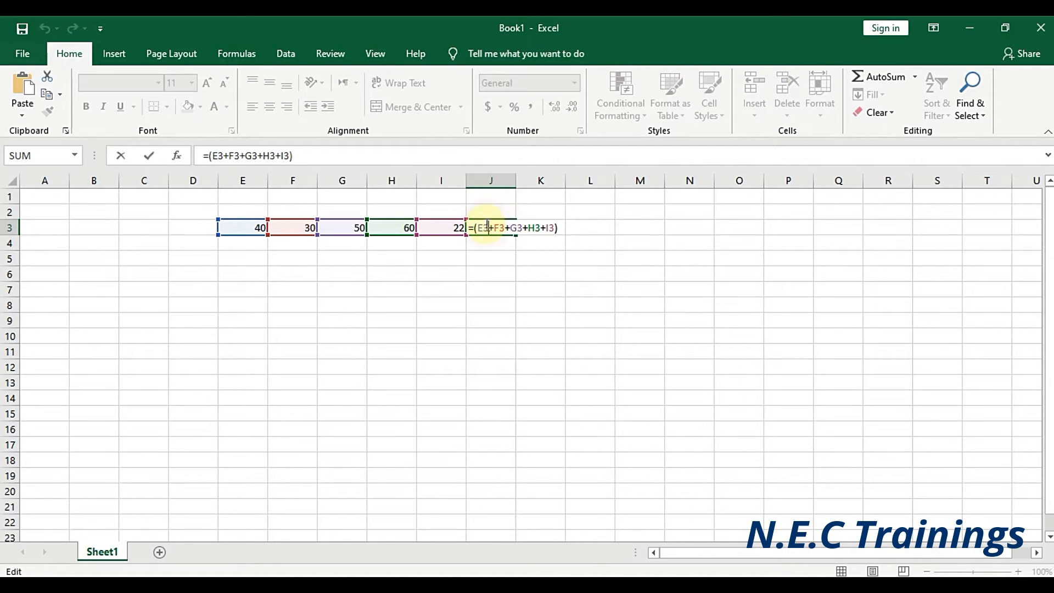
pyautogui.click(561, 229)
pyautogui.press('BackSpace')
pyautogui.press('BackSpace')
pyautogui.press('BackSpace')
pyautogui.press('BackSpace')
pyautogui.press('BackSpace')
pyautogui.press('BackSpace')
pyautogui.press('BackSpace')
pyautogui.press('BackSpace')
pyautogui.press('BackSpace')
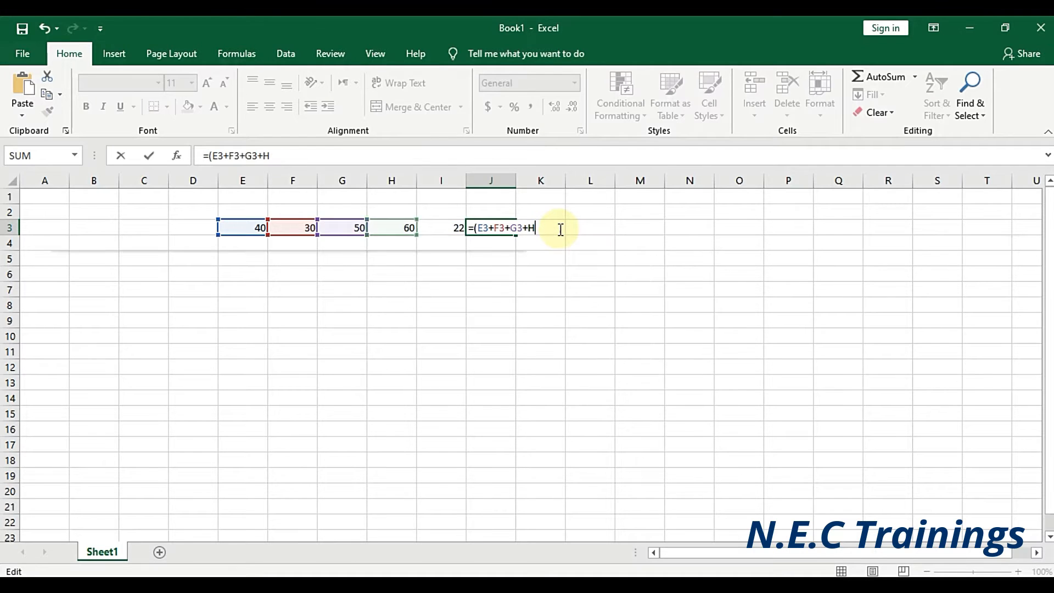
pyautogui.press('BackSpace')
pyautogui.press('BackSpace')
pyautogui.press('BackSpace')
pyautogui.press('BackSpace')
pyautogui.press('BackSpace')
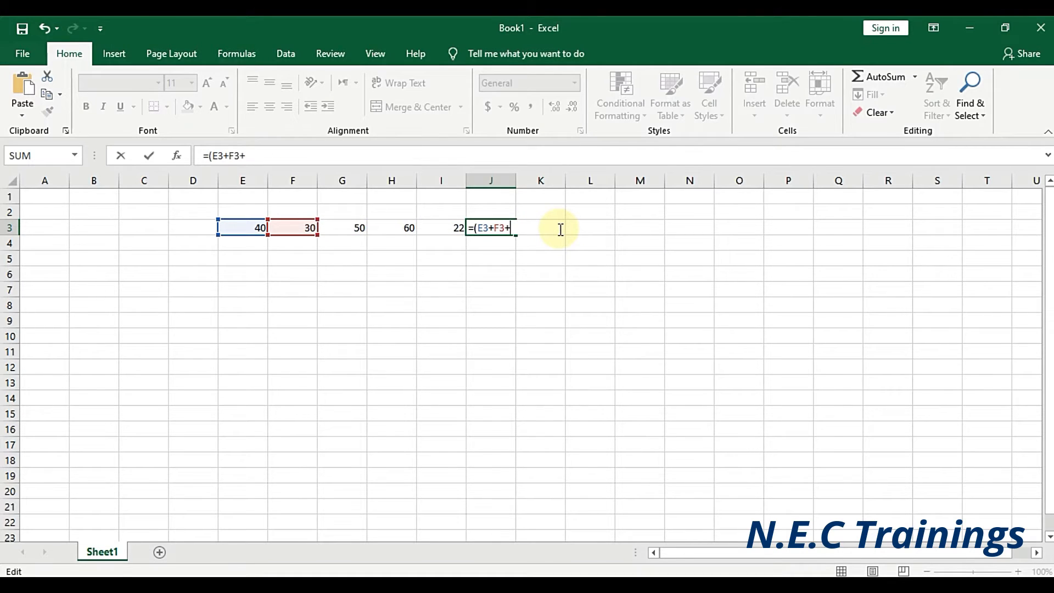
pyautogui.press('BackSpace')
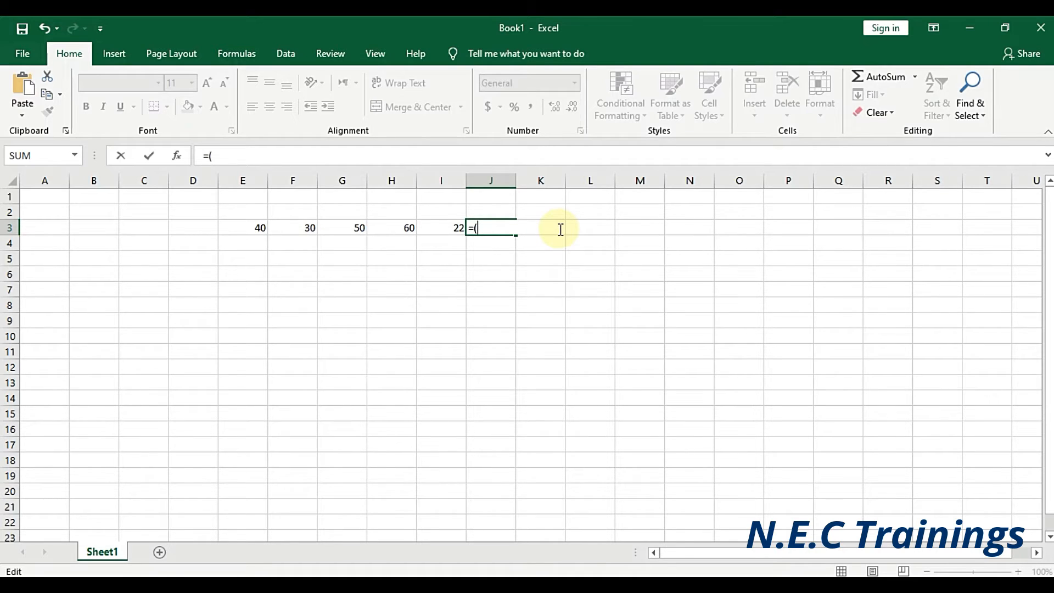
# Complete the formula in cell J3 as =(E3+F3+G3+H3+I3) to add up the five numbers in row 3
pyautogui.write('E')
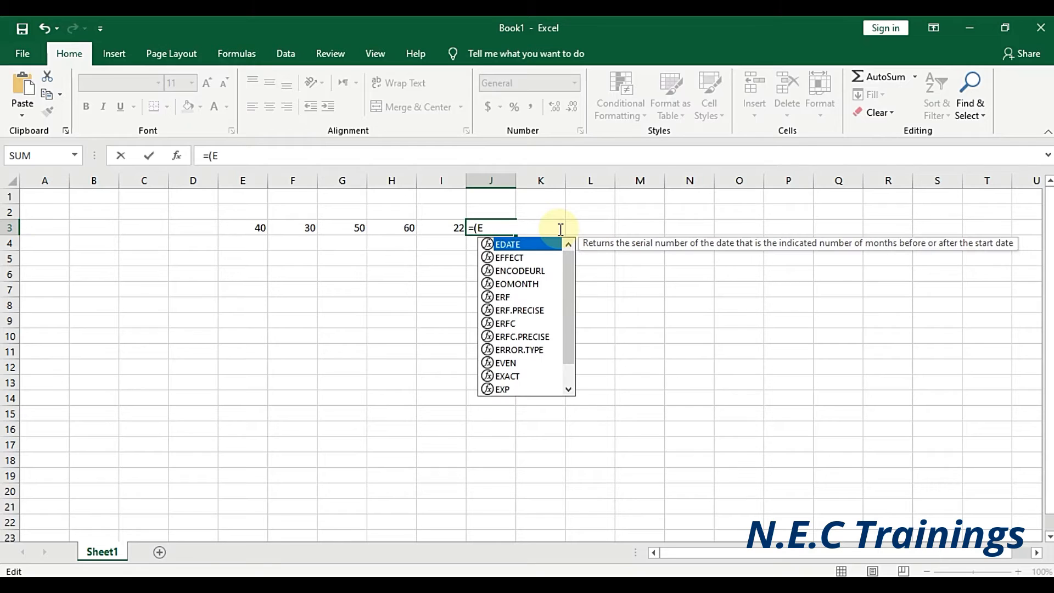
pyautogui.write('3')
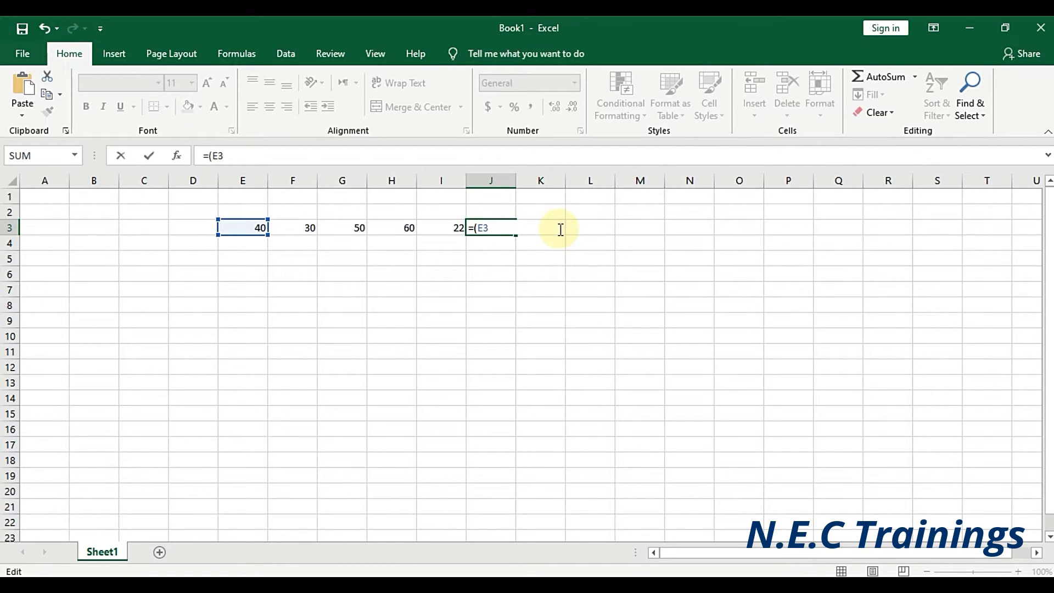
pyautogui.write('+F')
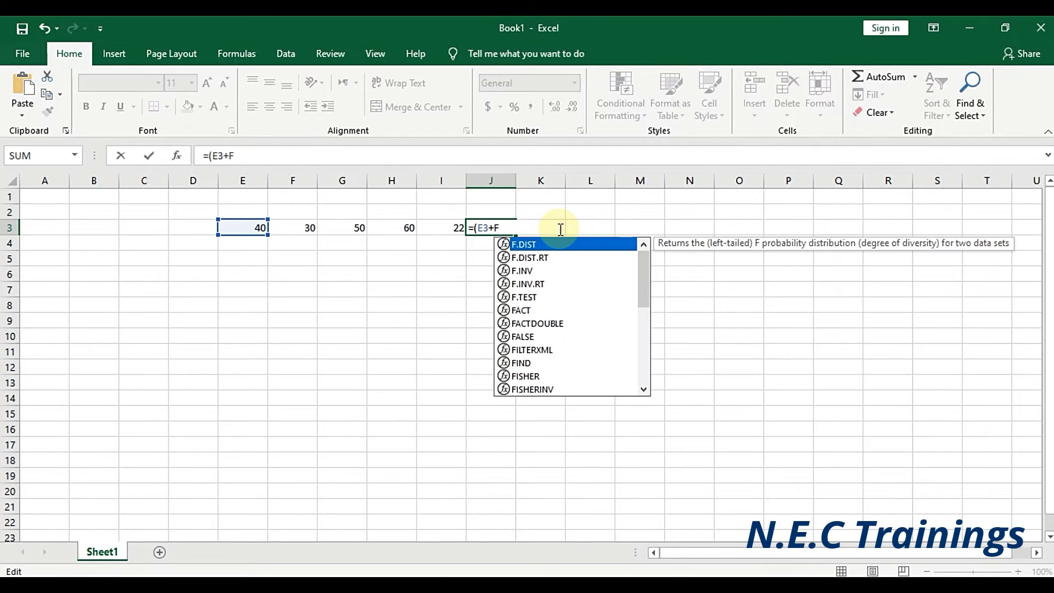
pyautogui.write('4')
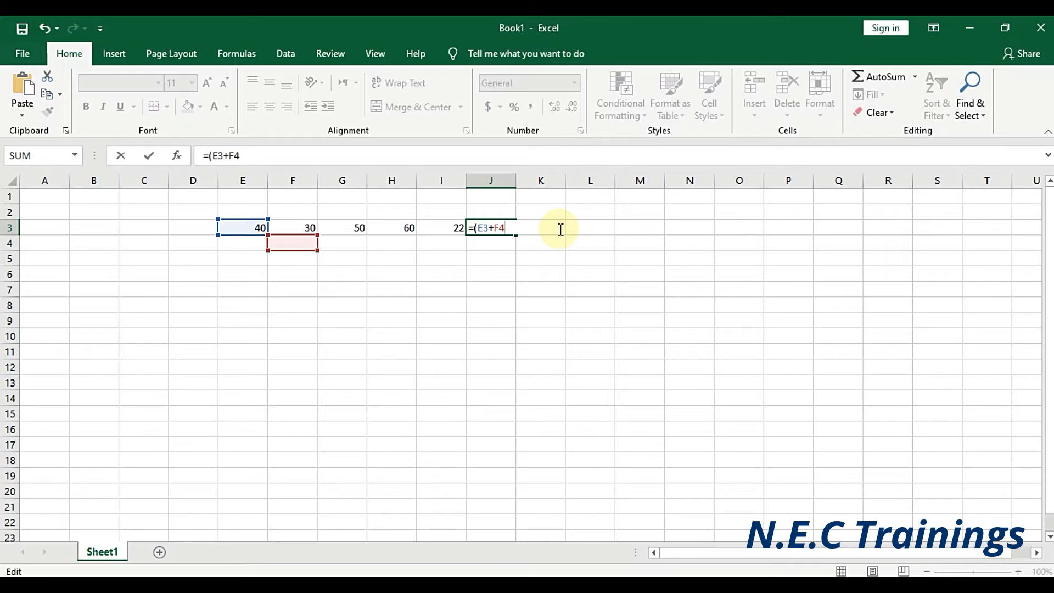
pyautogui.press('BackSpace')
pyautogui.write('3')
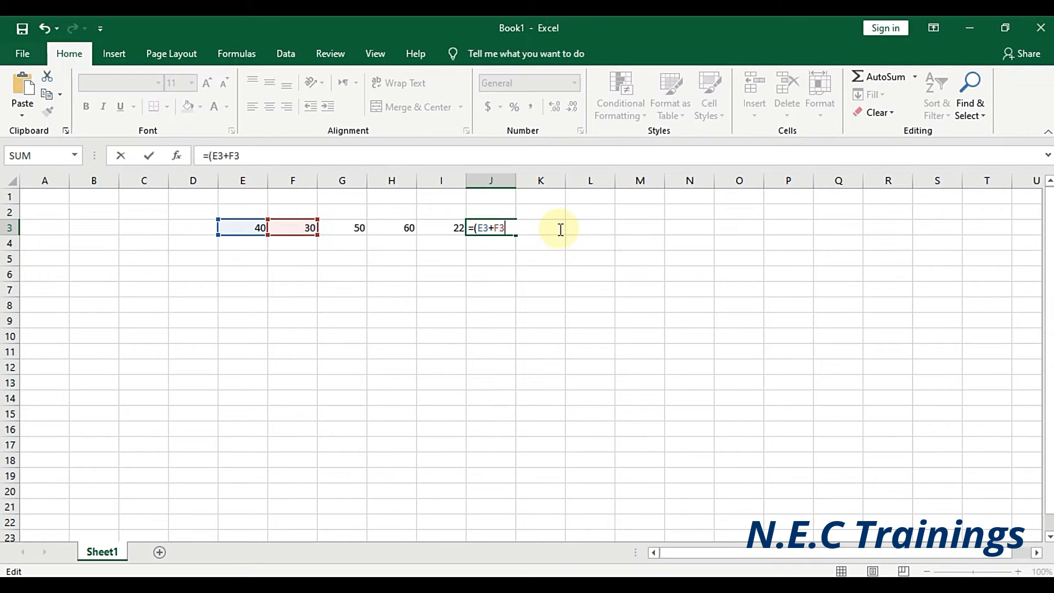
pyautogui.write('+G')
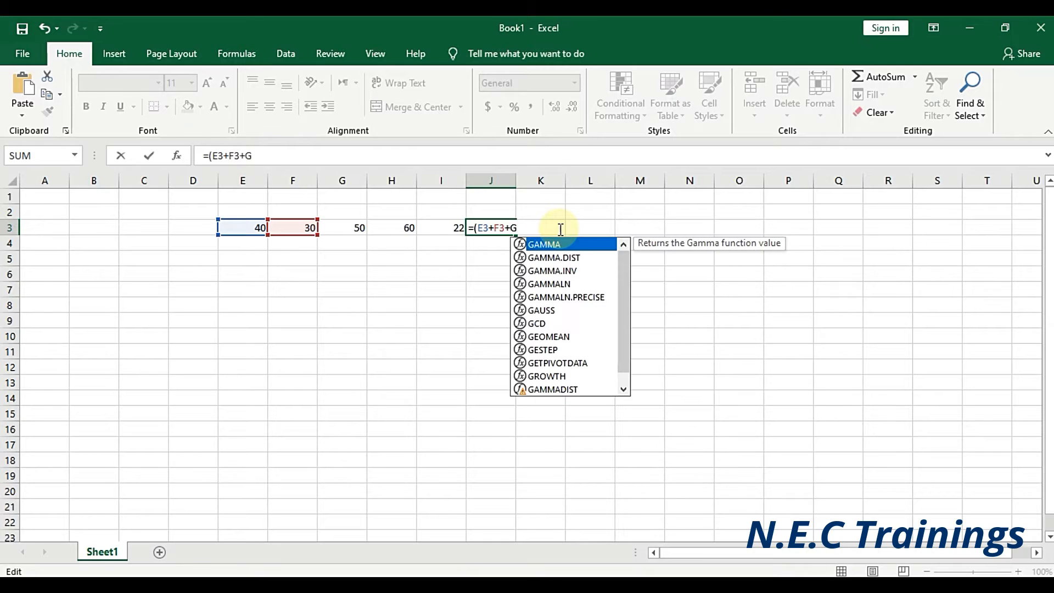
pyautogui.write('3+')
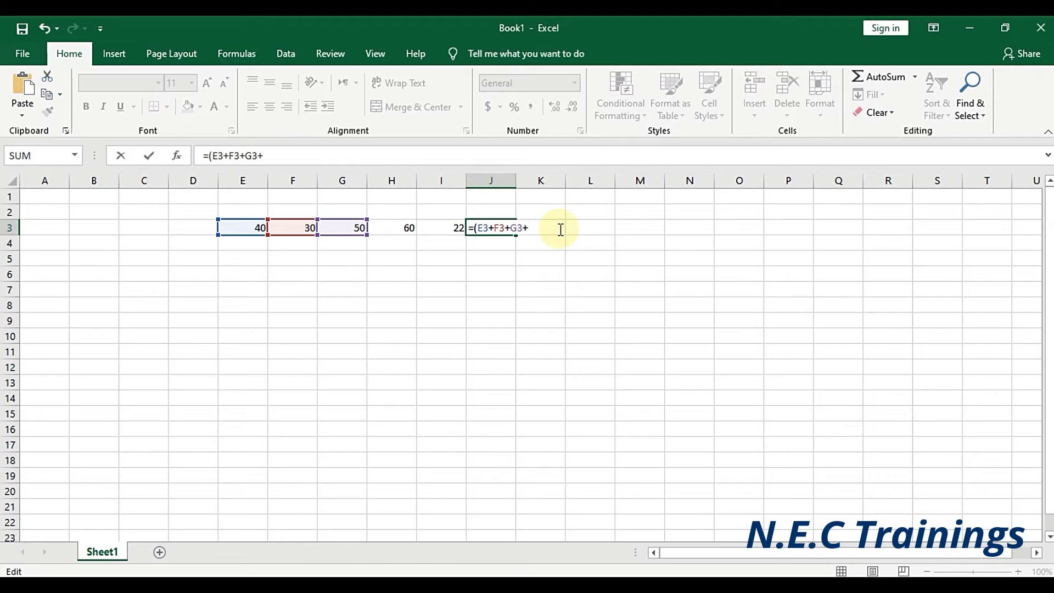
pyautogui.write('H')
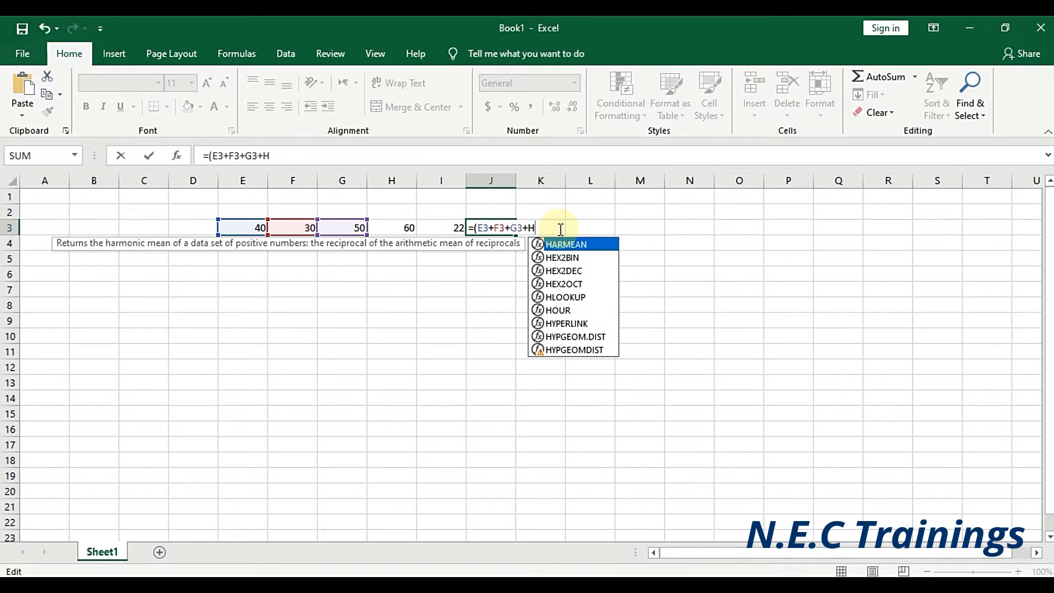
pyautogui.write('3')
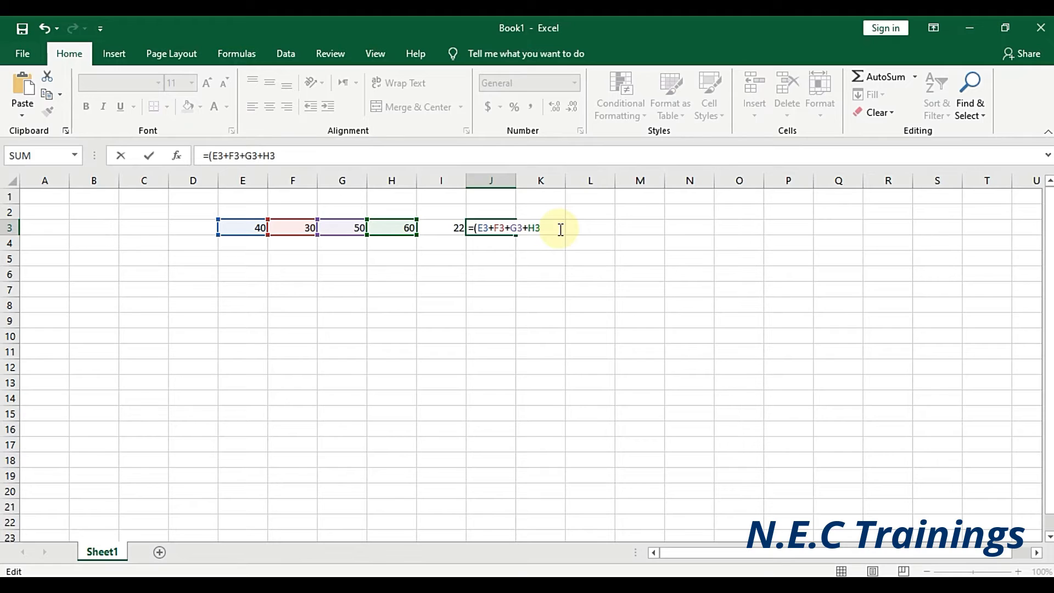
pyautogui.write('+I')
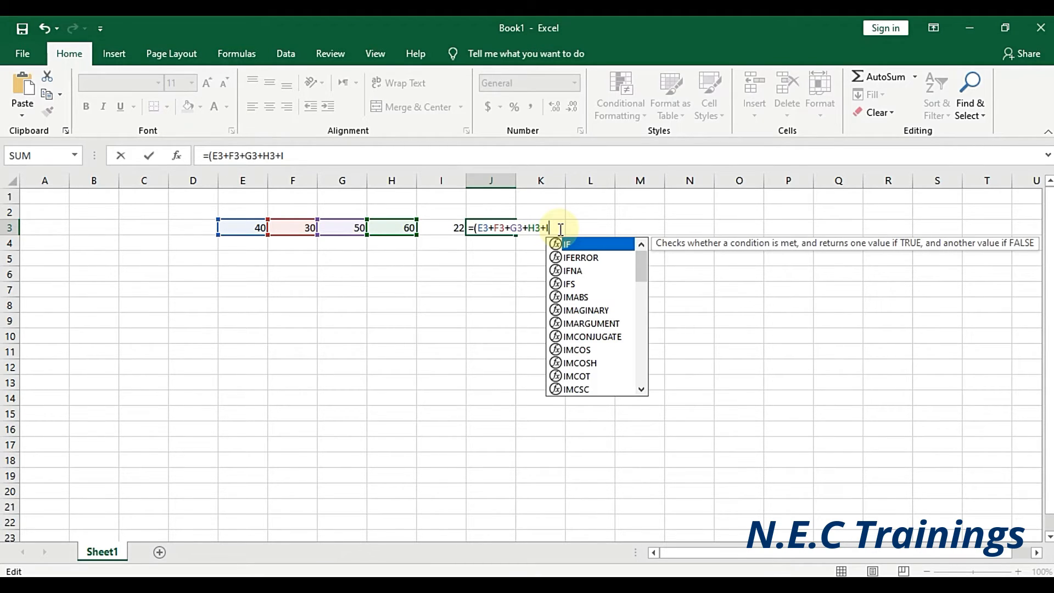
pyautogui.write('3')
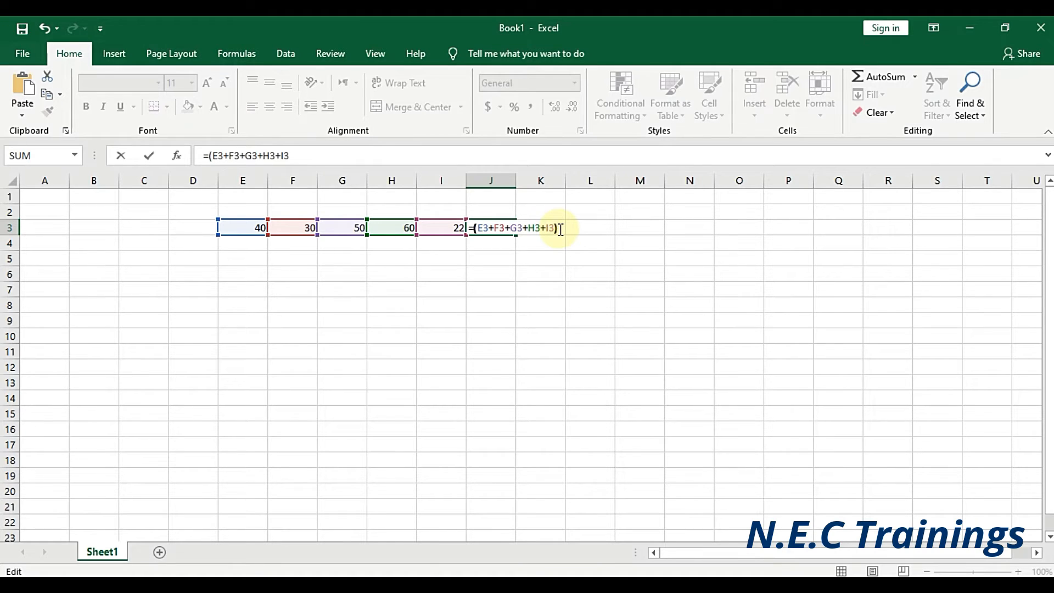
pyautogui.write(')')
pyautogui.press('Return')
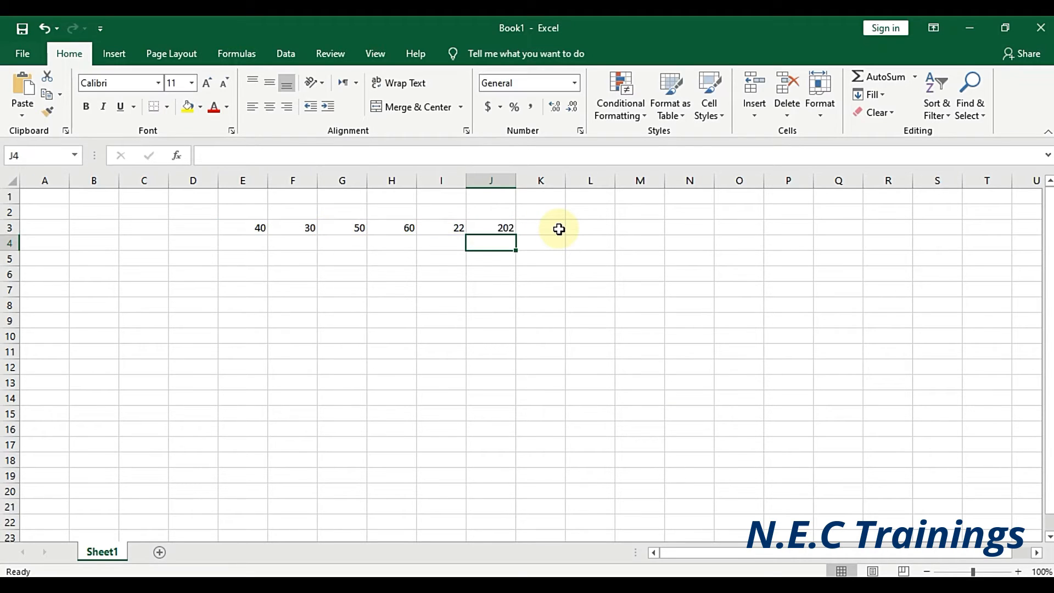
# Review the completed addition formula in cell J3 and the cells it references, leaving it unedited
pyautogui.click(501, 227)
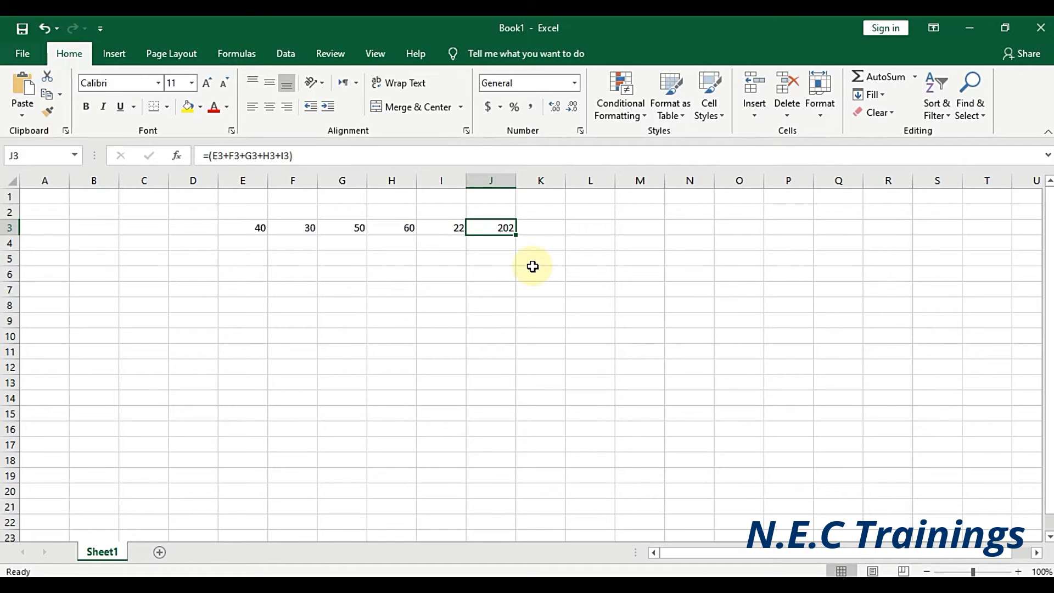
pyautogui.doubleClick(501, 228)
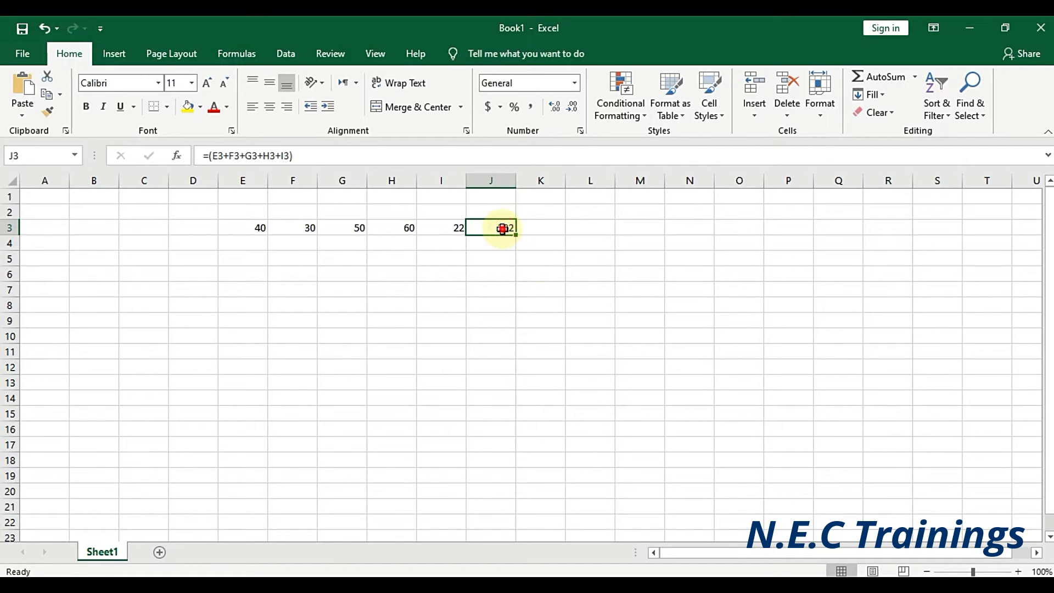
pyautogui.click(558, 228)
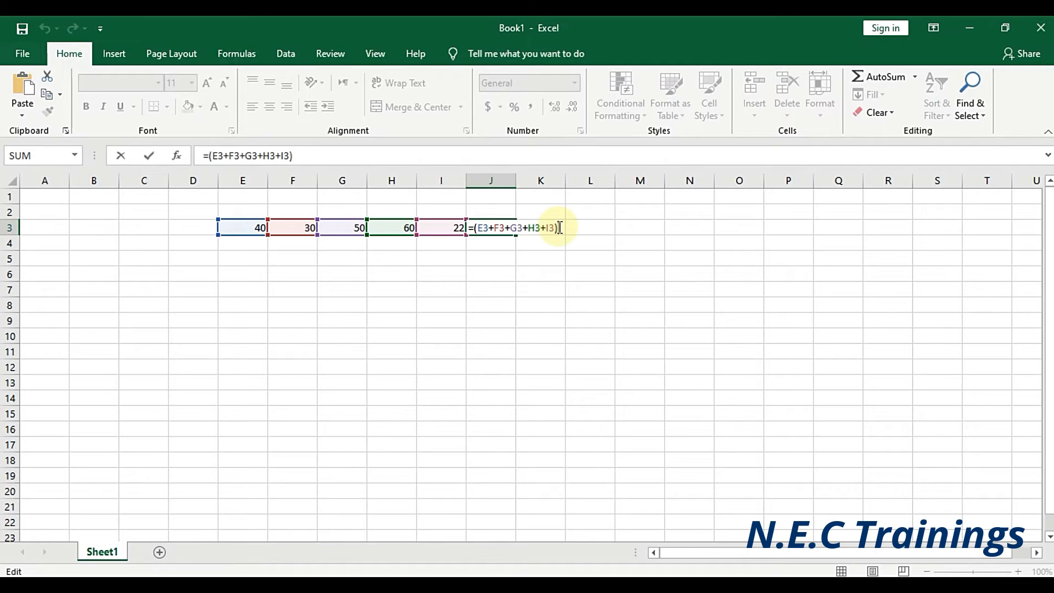
pyautogui.press('Return')
pyautogui.press('Up')
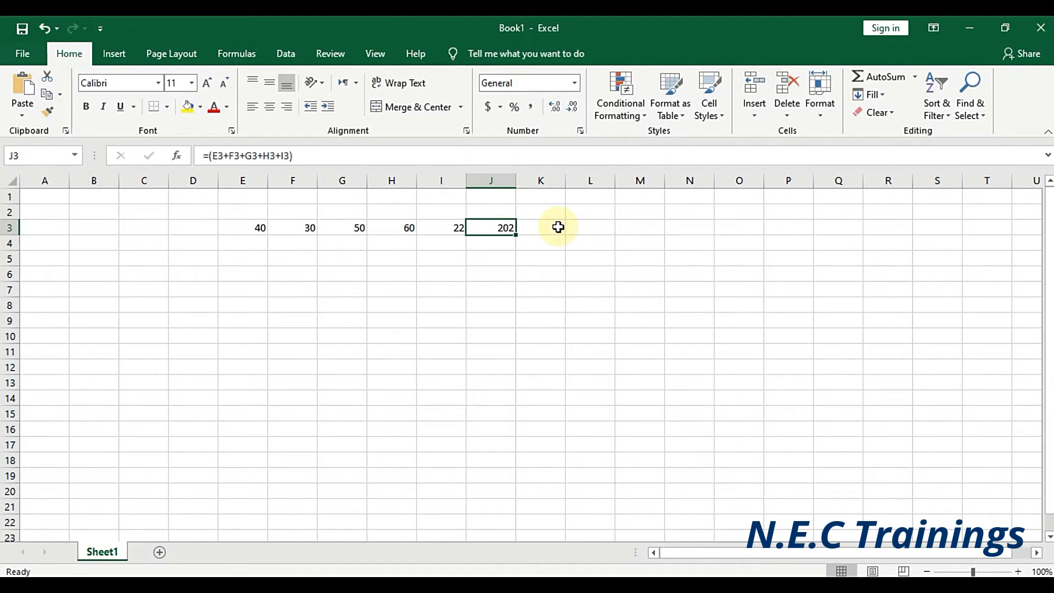
pyautogui.press('Return')
pyautogui.press('Up')
pyautogui.press('Return')
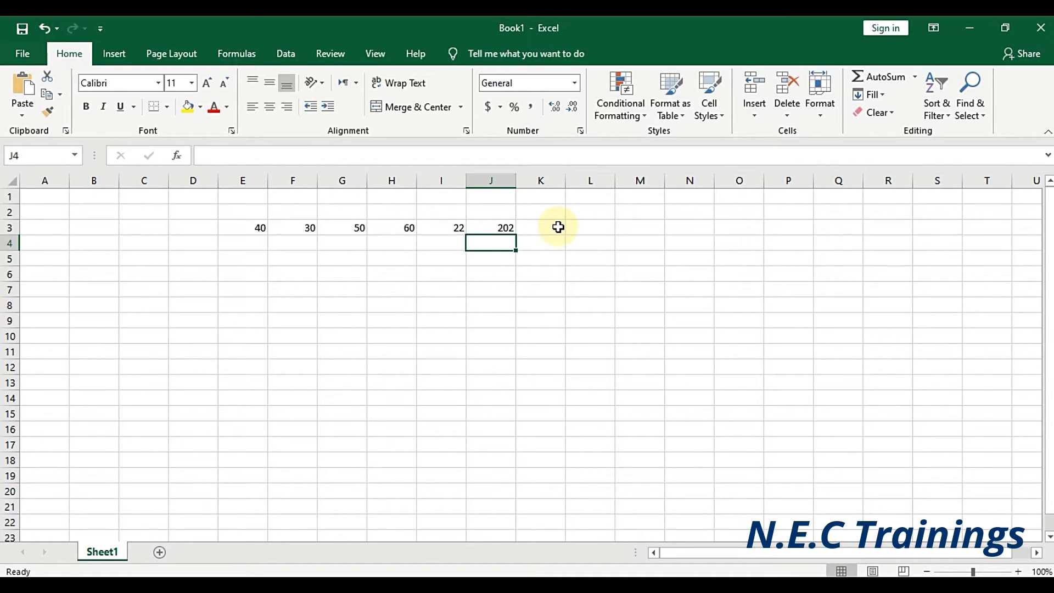
# Enter the formula =(E3-F3) in cell J4 to subtract the second number in row 3 from the first, and check it
pyautogui.write('=')
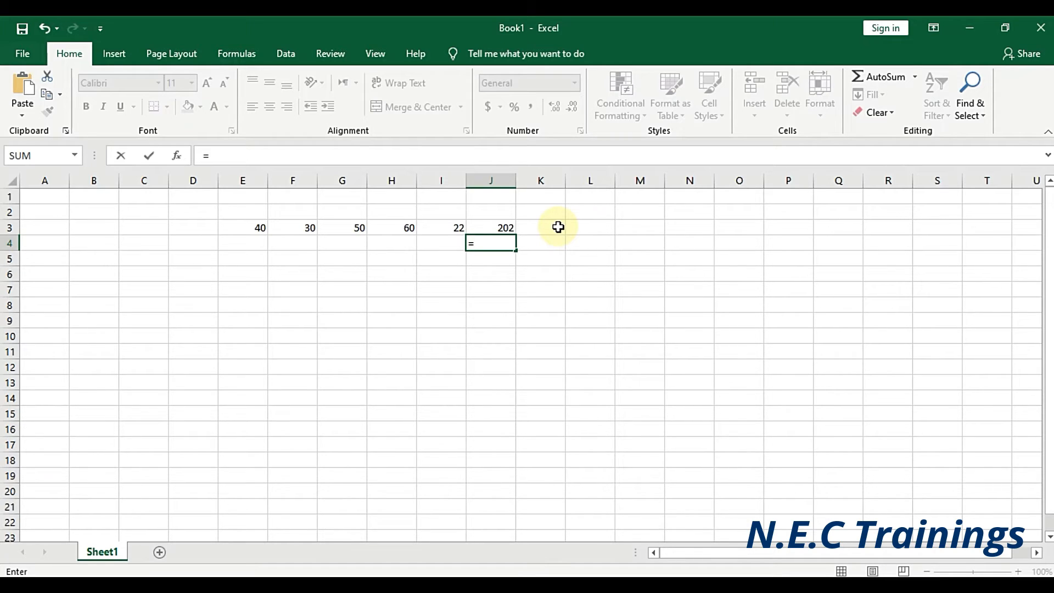
pyautogui.write('(')
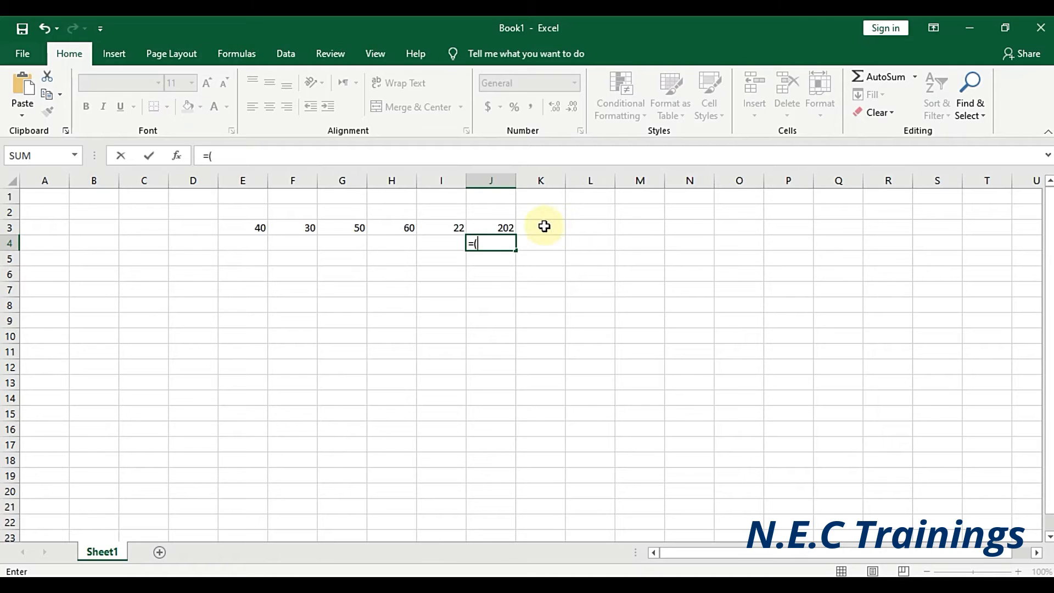
pyautogui.click(254, 226)
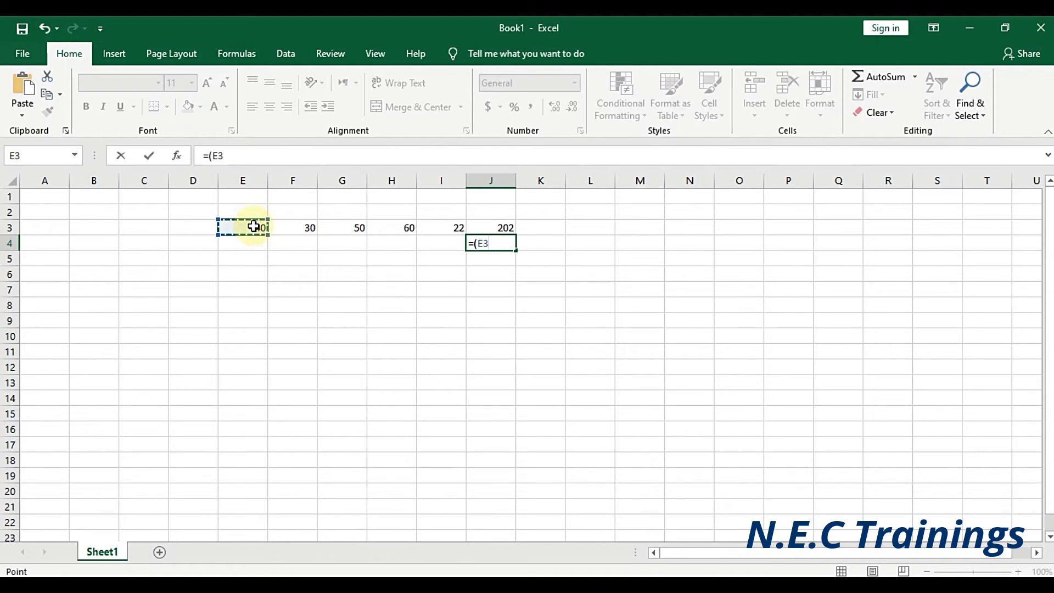
pyautogui.write('-')
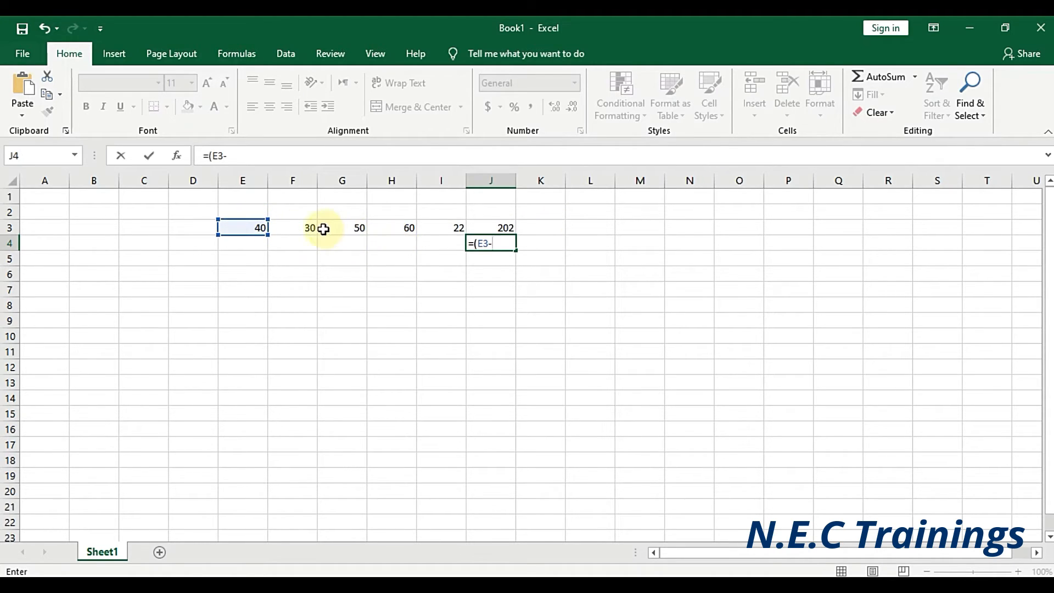
pyautogui.click(300, 227)
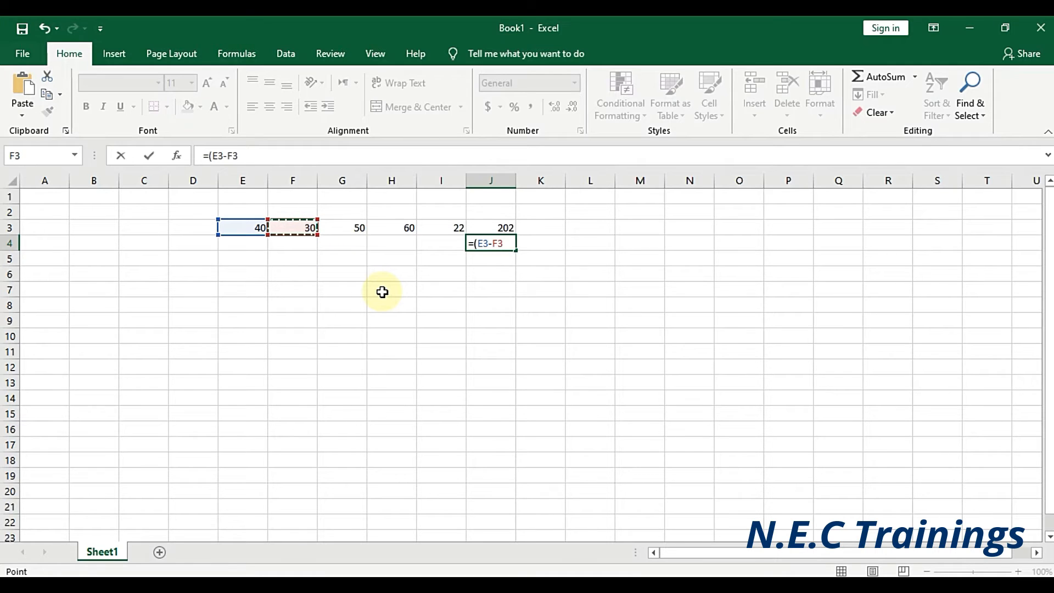
pyautogui.write(')')
pyautogui.press('Return')
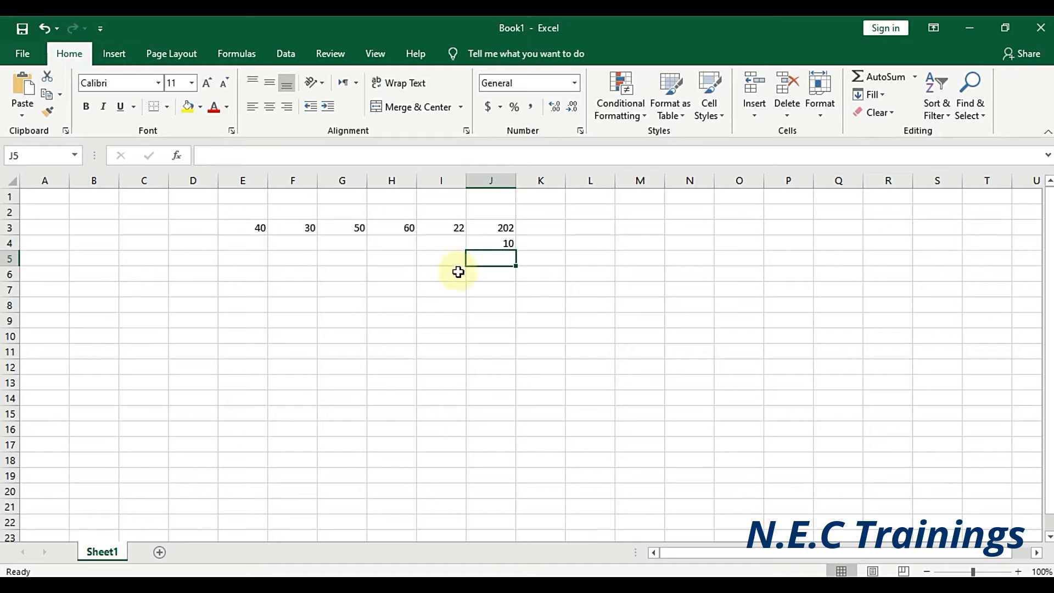
pyautogui.click(488, 243)
pyautogui.click(454, 245)
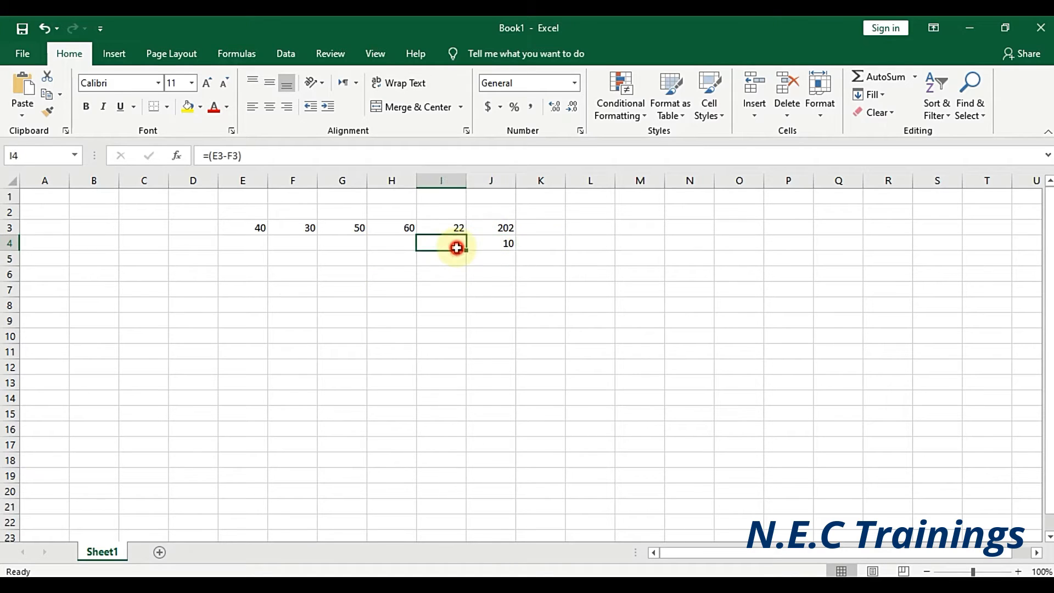
pyautogui.click(505, 246)
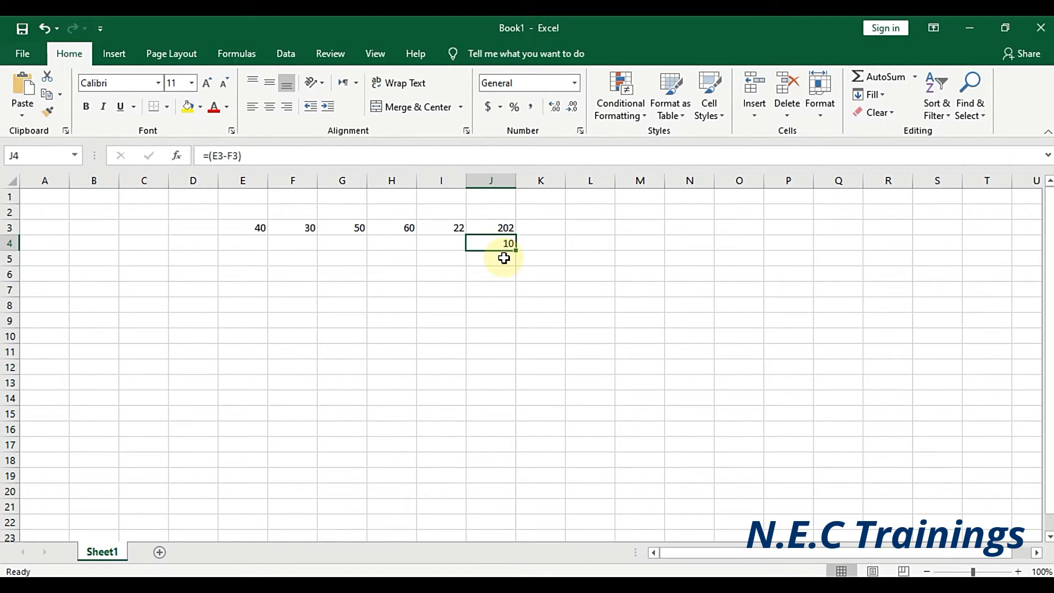
# Enter the values 30, 5 and 30 across row 5 in cells G5 to I5
pyautogui.click(503, 260)
pyautogui.click(349, 258)
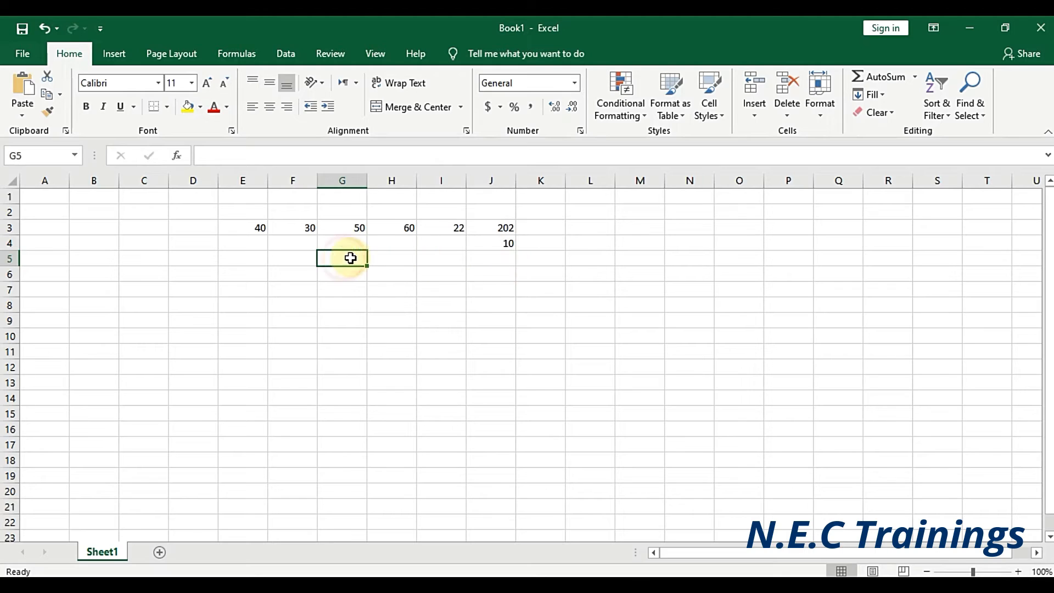
pyautogui.click(399, 258)
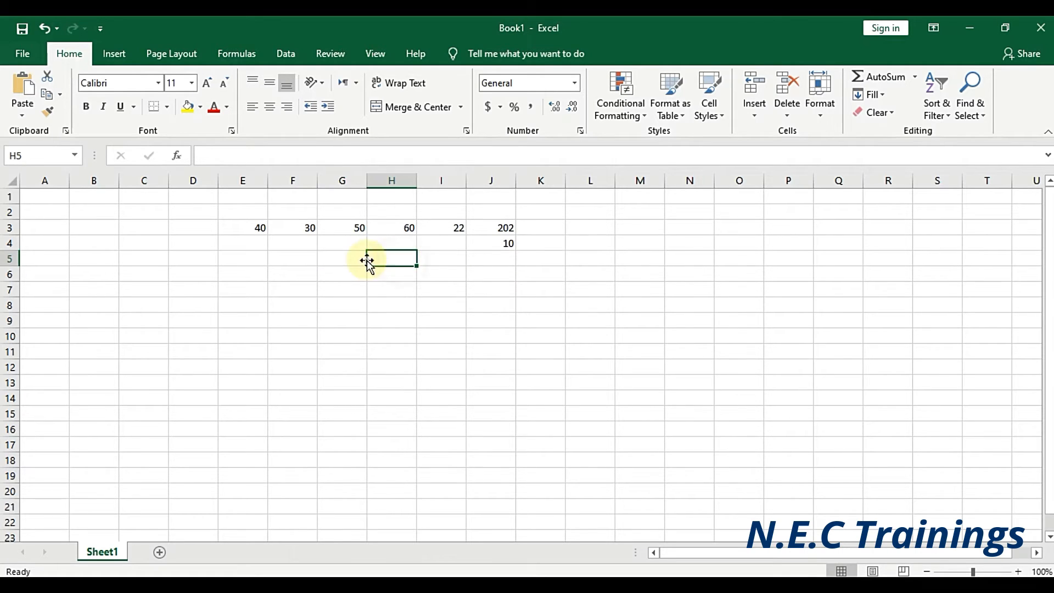
pyautogui.click(359, 259)
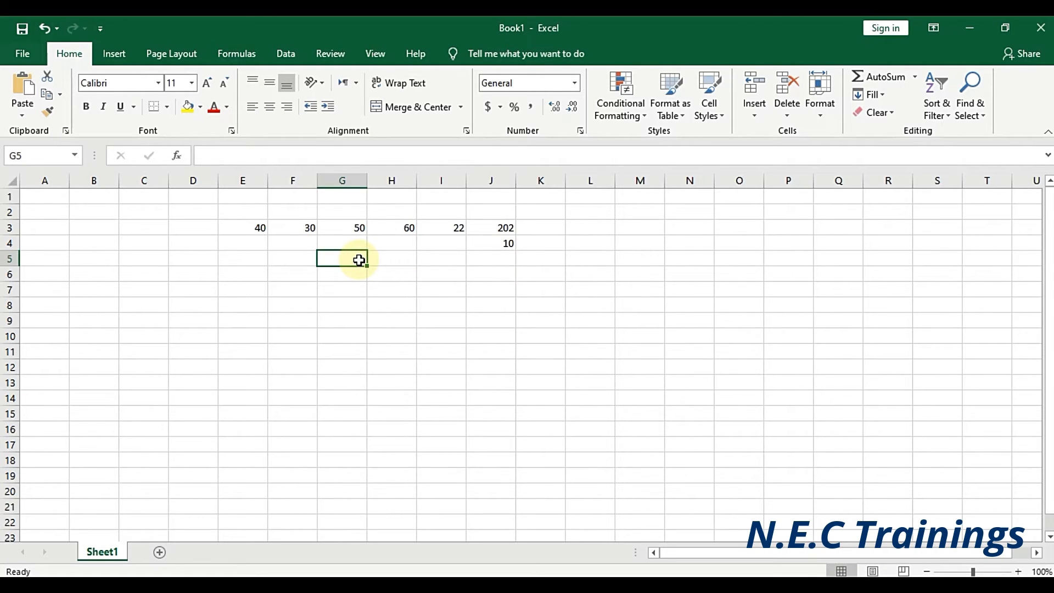
pyautogui.write('30')
pyautogui.press('Tab')
pyautogui.write('5')
pyautogui.press('Tab')
pyautogui.write('30')
pyautogui.press('Tab')
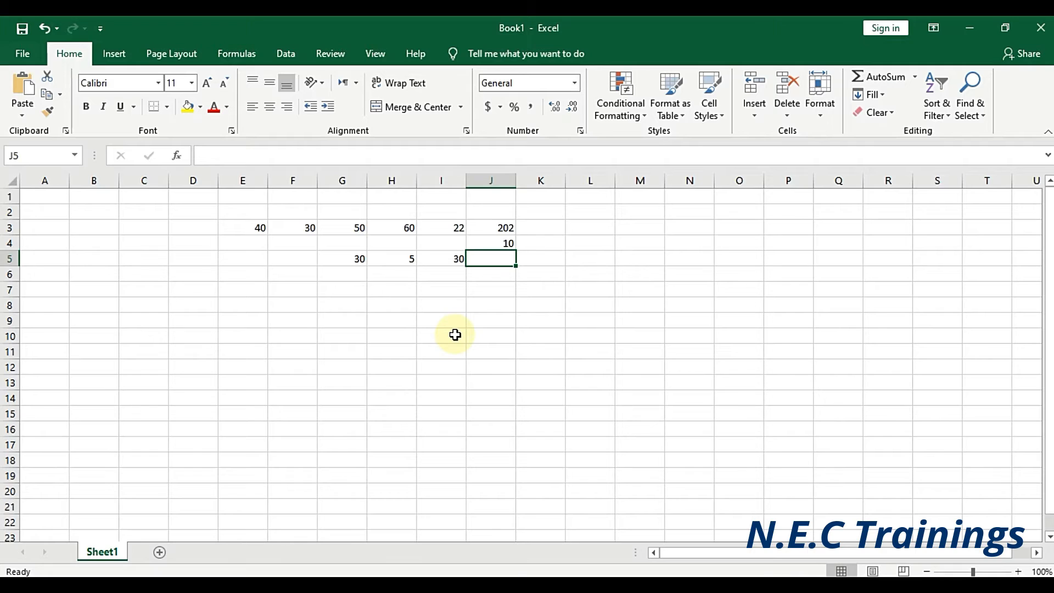
# Begin the formula =(G5+H5 in cell J5, referencing the first two numbers in row 5
pyautogui.write('=')
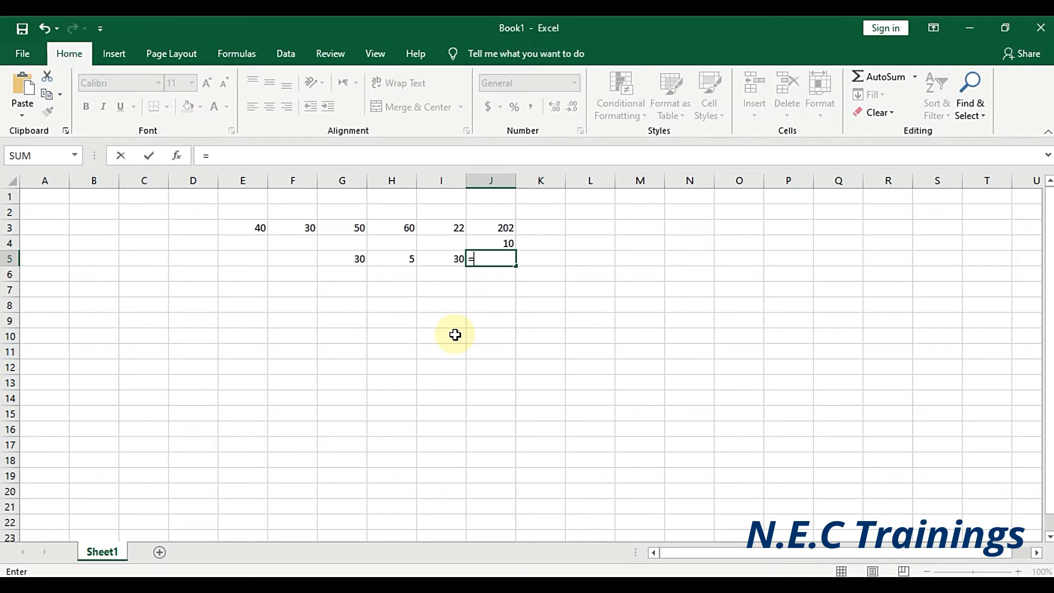
pyautogui.write('(')
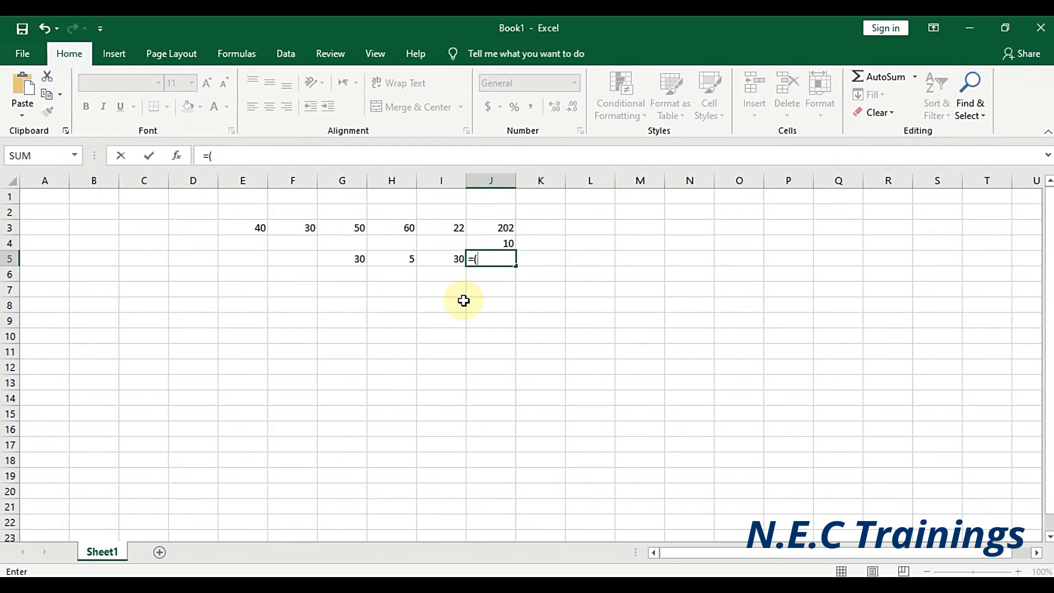
pyautogui.click(352, 259)
pyautogui.write('+')
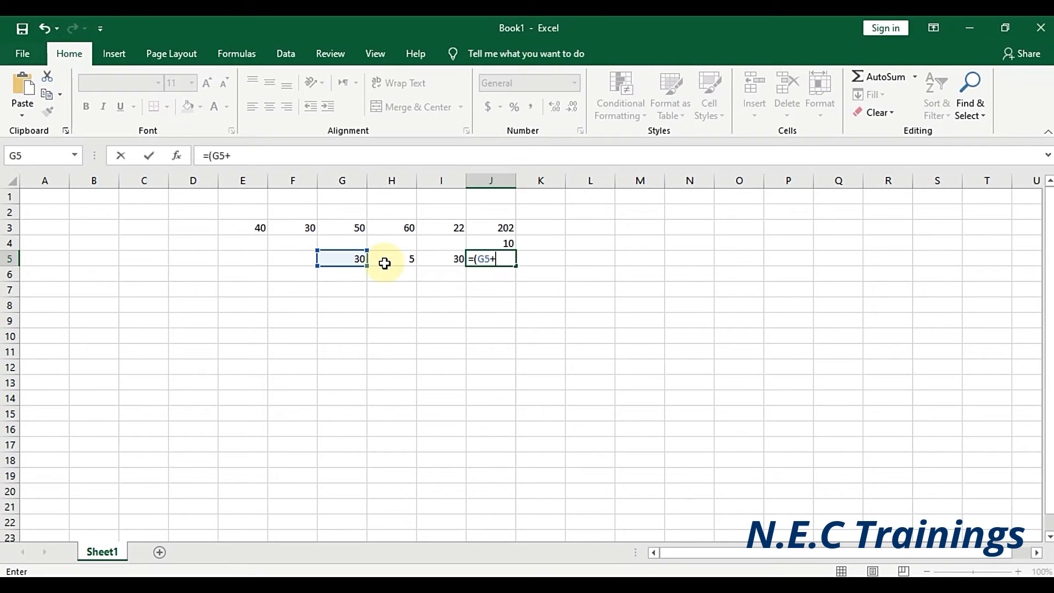
pyautogui.click(393, 256)
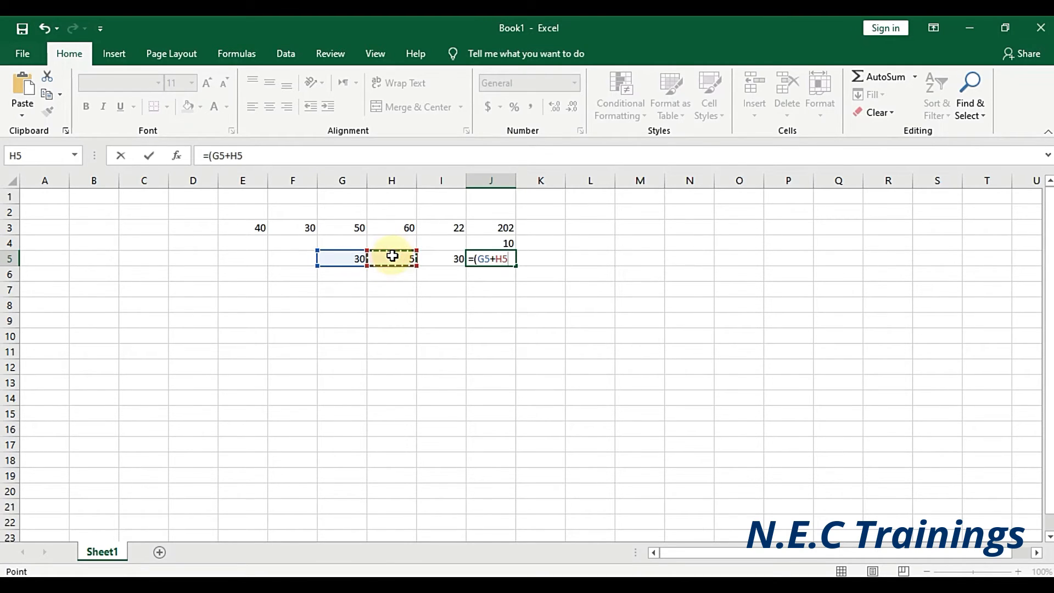
# Extend the formula in cell J5 to =(G5+H5+I5, correcting any wrong cell references
pyautogui.press('Up')
pyautogui.press('Up')
pyautogui.press('Up')
pyautogui.write('+')
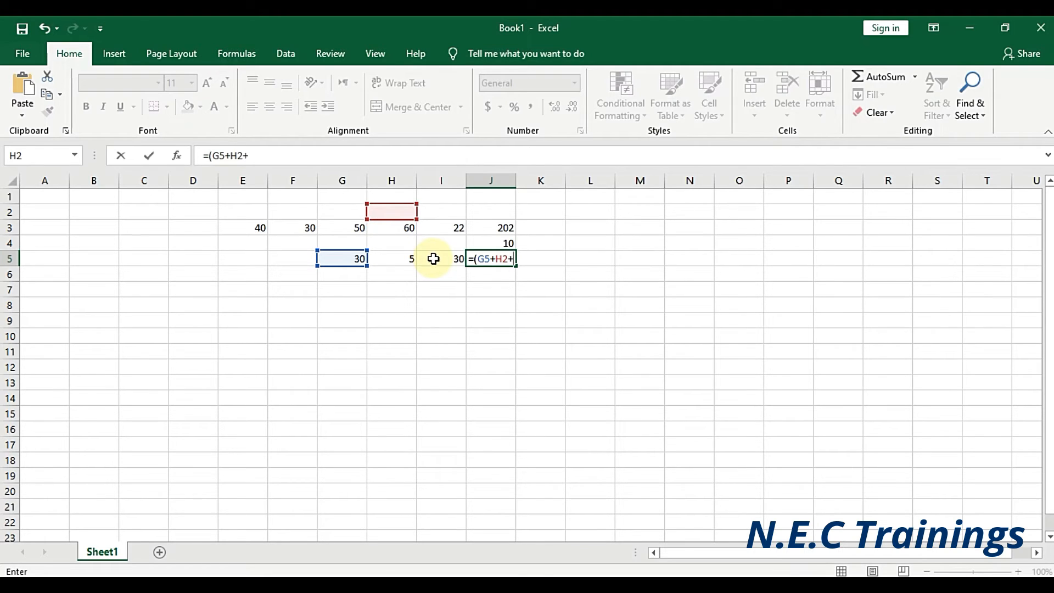
pyautogui.click(405, 259)
pyautogui.moveTo(494, 257); pyautogui.dragTo(505, 259)
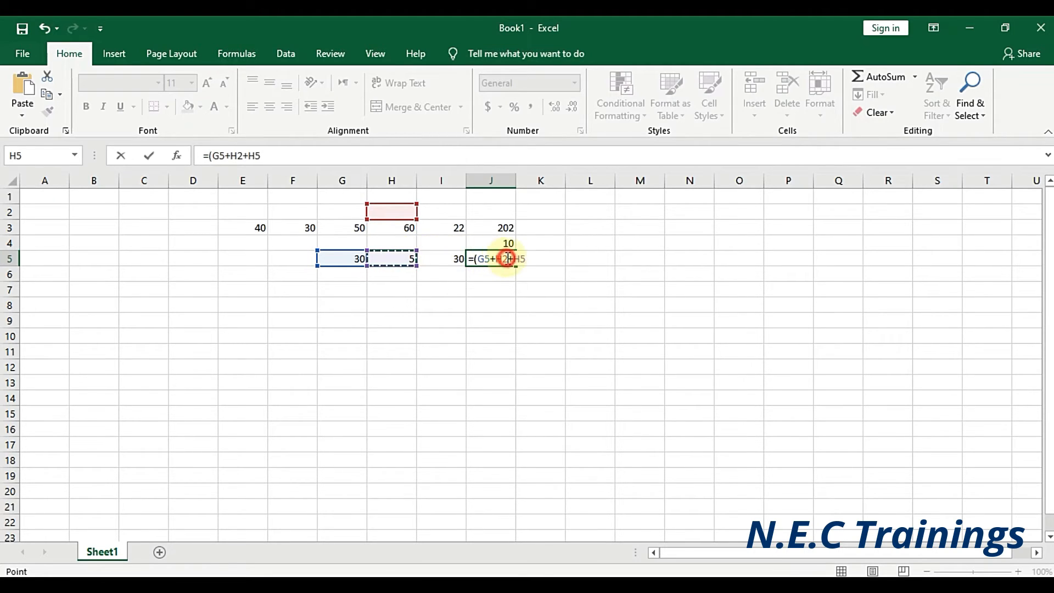
pyautogui.press('BackSpace')
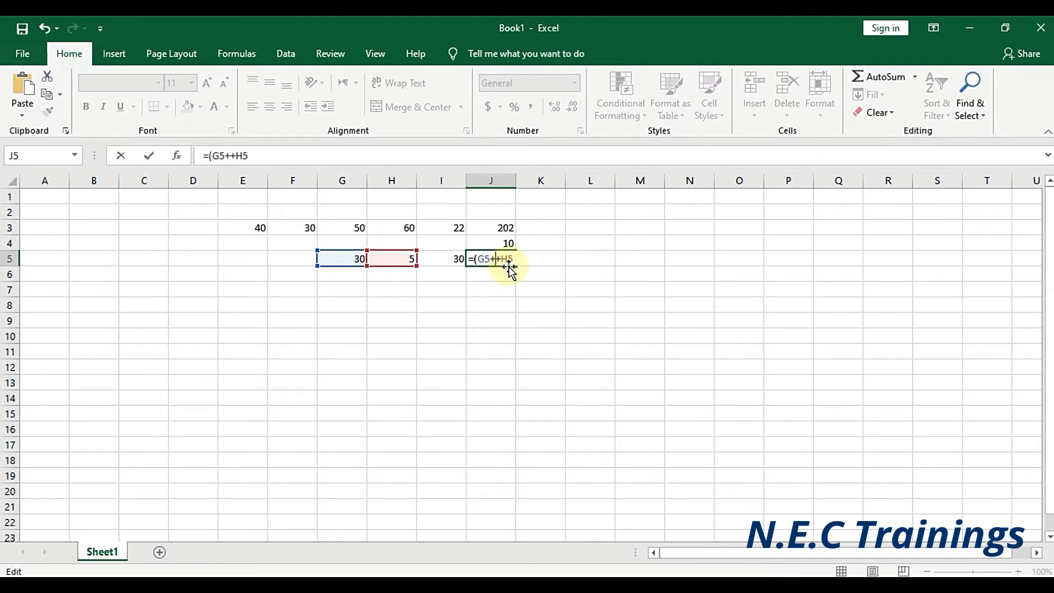
pyautogui.write('H5')
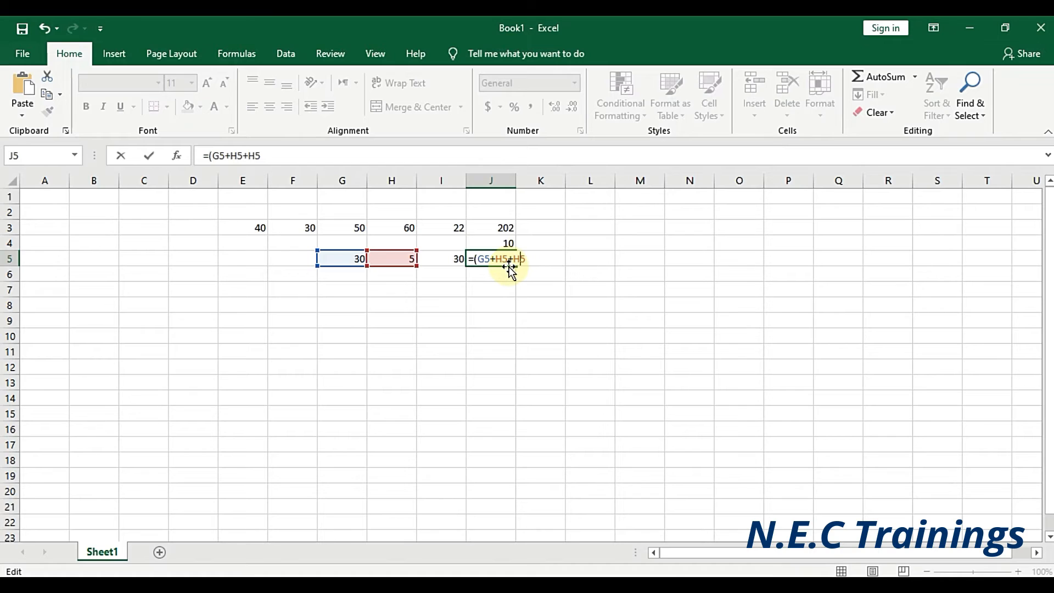
pyautogui.press('Left')
pyautogui.press('BackSpace')
pyautogui.write('I')
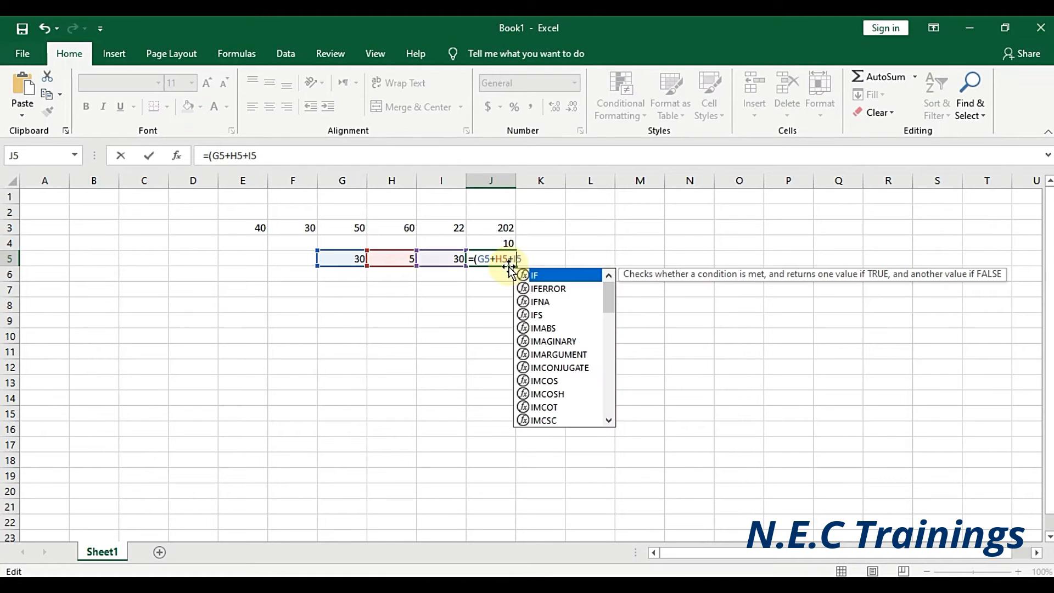
pyautogui.press('Right')
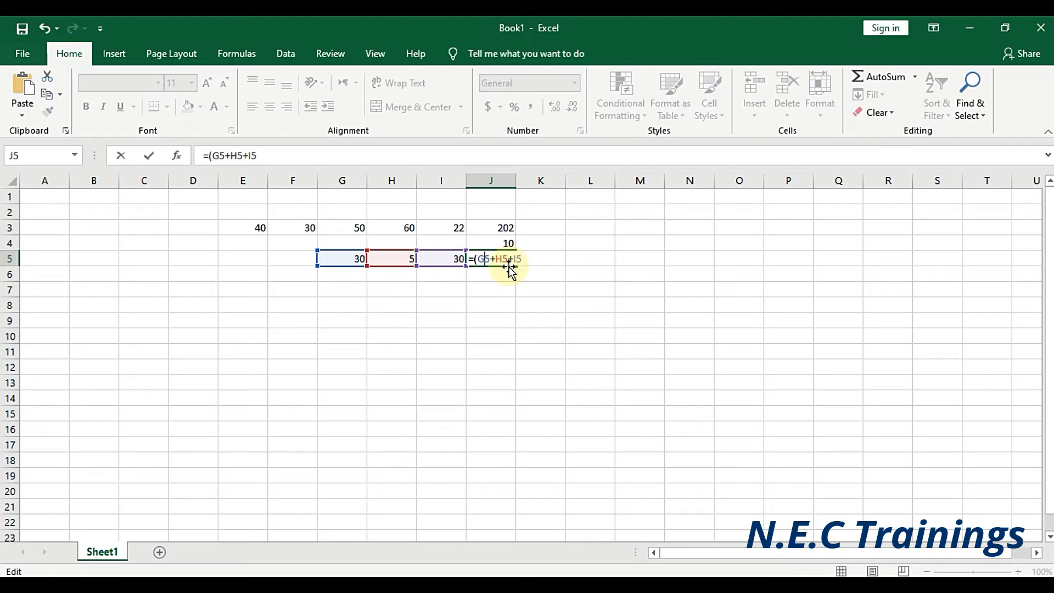
# Enclose the sum in cell J5 in its own parentheses and divide it by 3, completing =((G5+H5+I5)/3)
pyautogui.press('Left')
pyautogui.press('Left')
pyautogui.press('Left')
pyautogui.press('Left')
pyautogui.press('Left')
pyautogui.press('Left')
pyautogui.press('Left')
pyautogui.press('Left')
pyautogui.write(')')
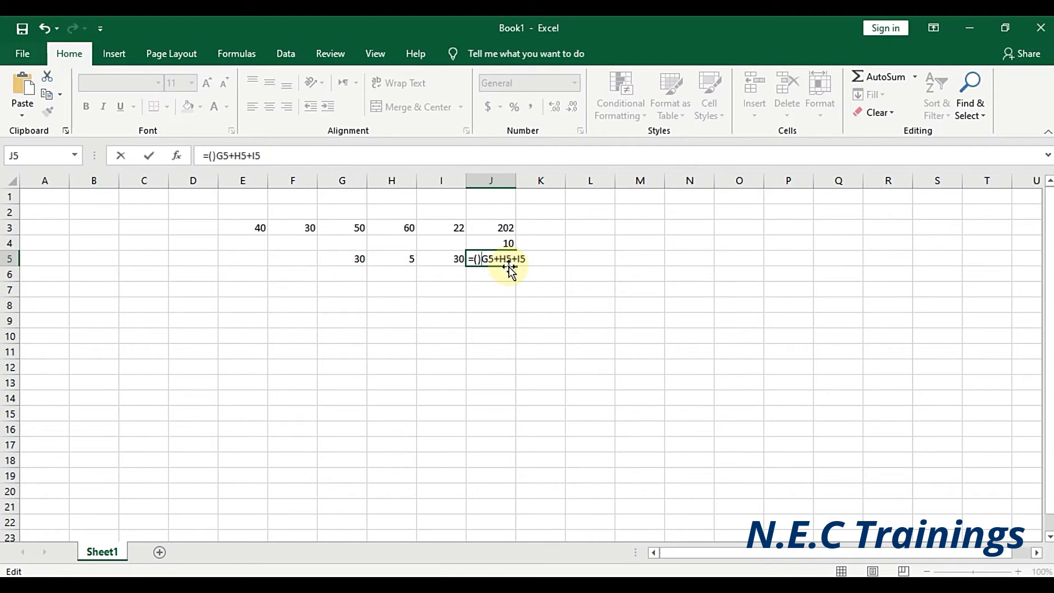
pyautogui.press('BackSpace')
pyautogui.write('(')
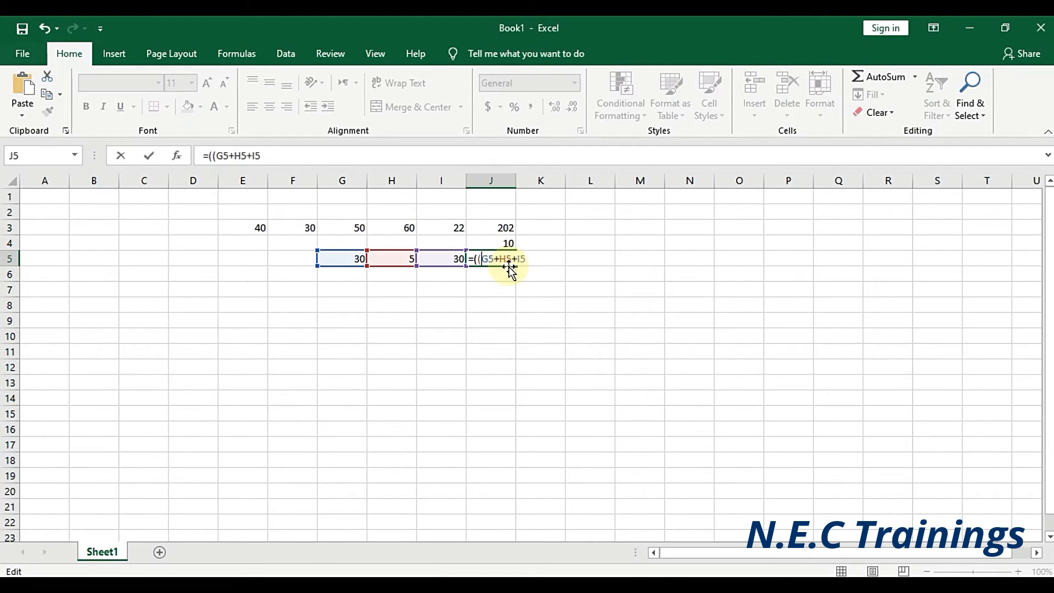
pyautogui.press('Right')
pyautogui.press('Right')
pyautogui.press('Right')
pyautogui.press('Right')
pyautogui.press('Right')
pyautogui.press('Right')
pyautogui.press('Right')
pyautogui.write(')/3')
pyautogui.press('Return')
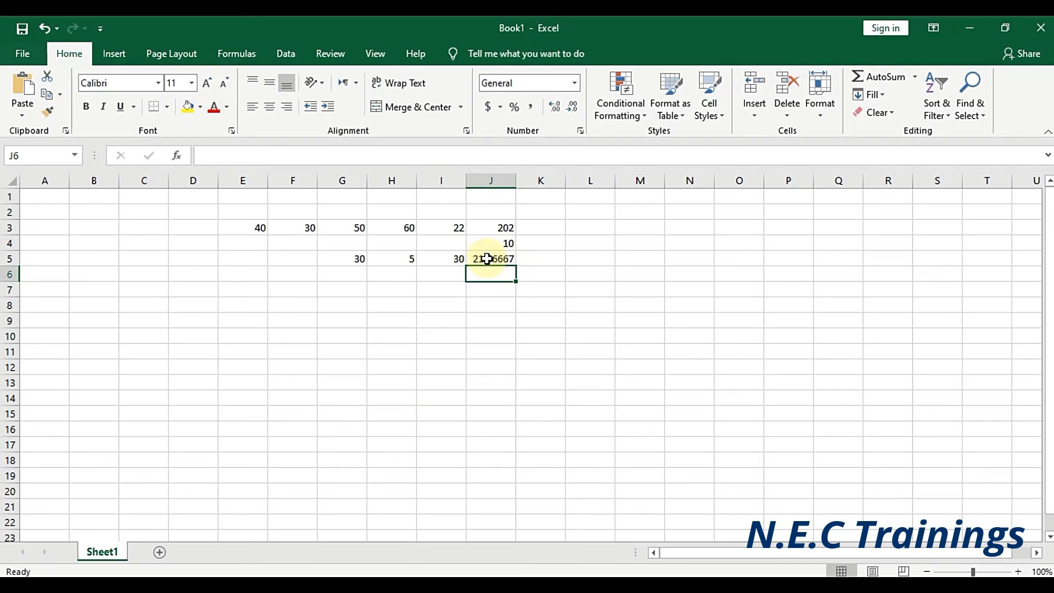
# Review the average formula in cell J5 with its source cells G5 to I5, and the formulas in J3 and J4
pyautogui.click(487, 259)
pyautogui.click(358, 254)
pyautogui.click(404, 250)
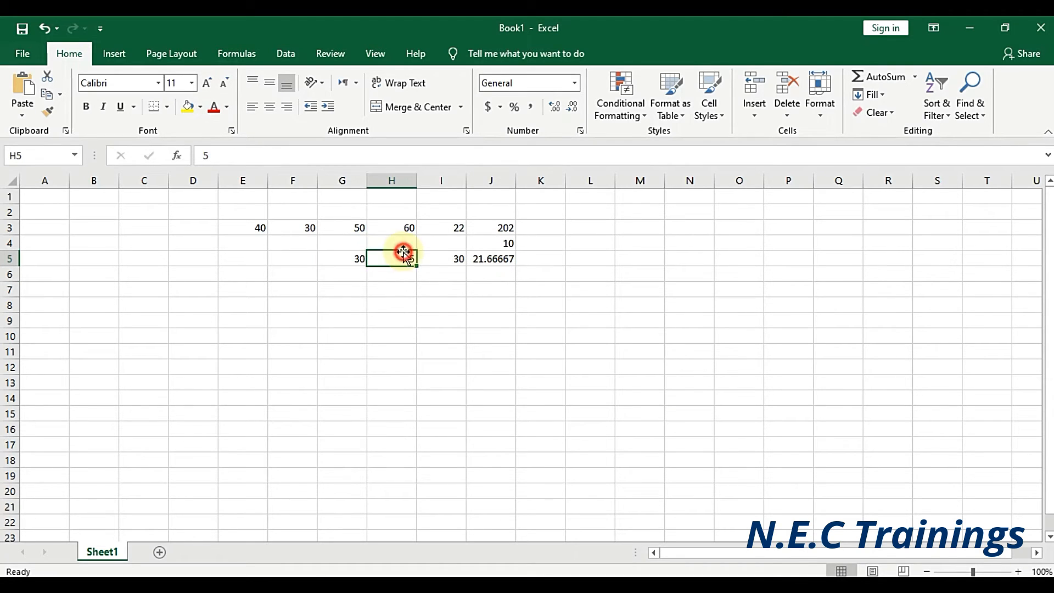
pyautogui.click(450, 255)
pyautogui.click(490, 256)
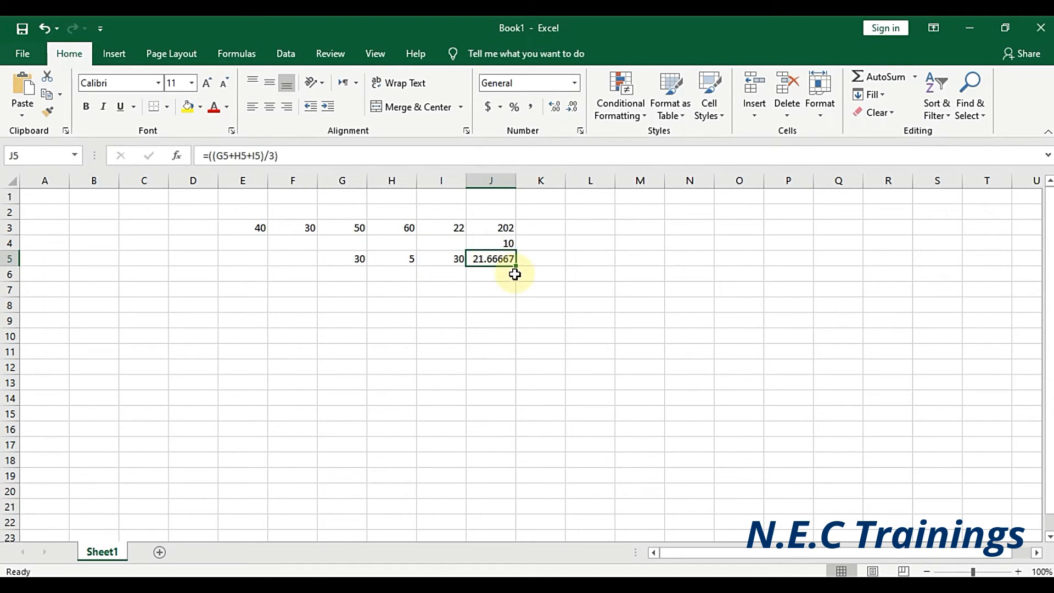
pyautogui.click(482, 275)
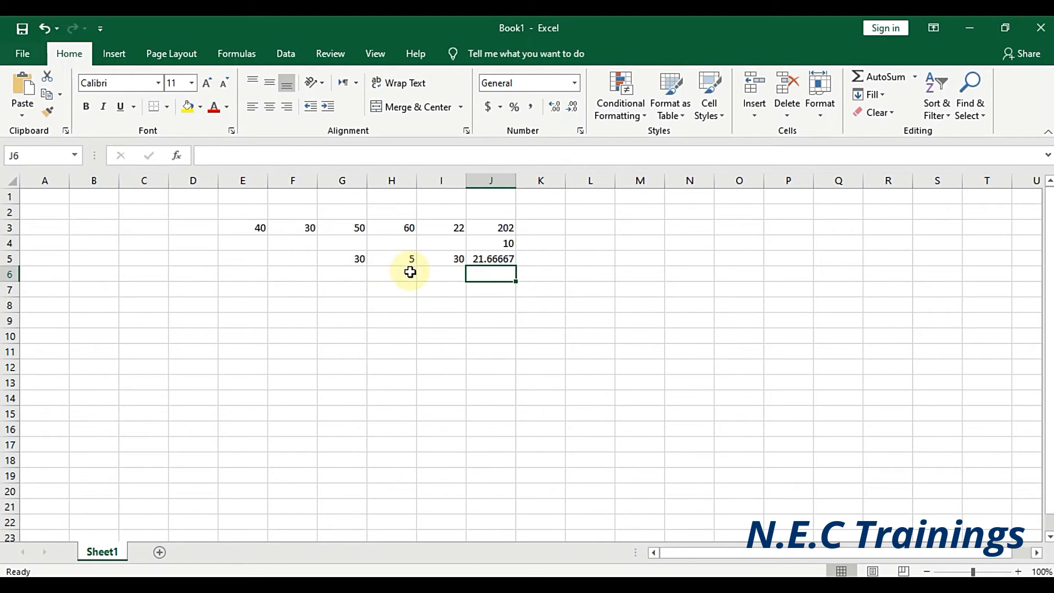
pyautogui.click(538, 232)
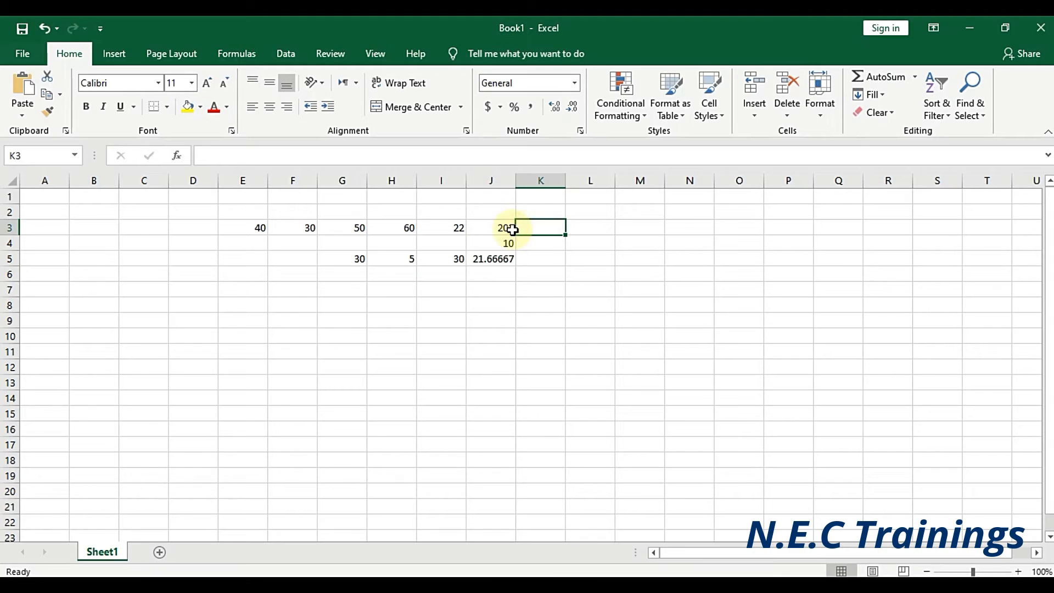
pyautogui.click(504, 228)
pyautogui.click(506, 242)
pyautogui.click(505, 265)
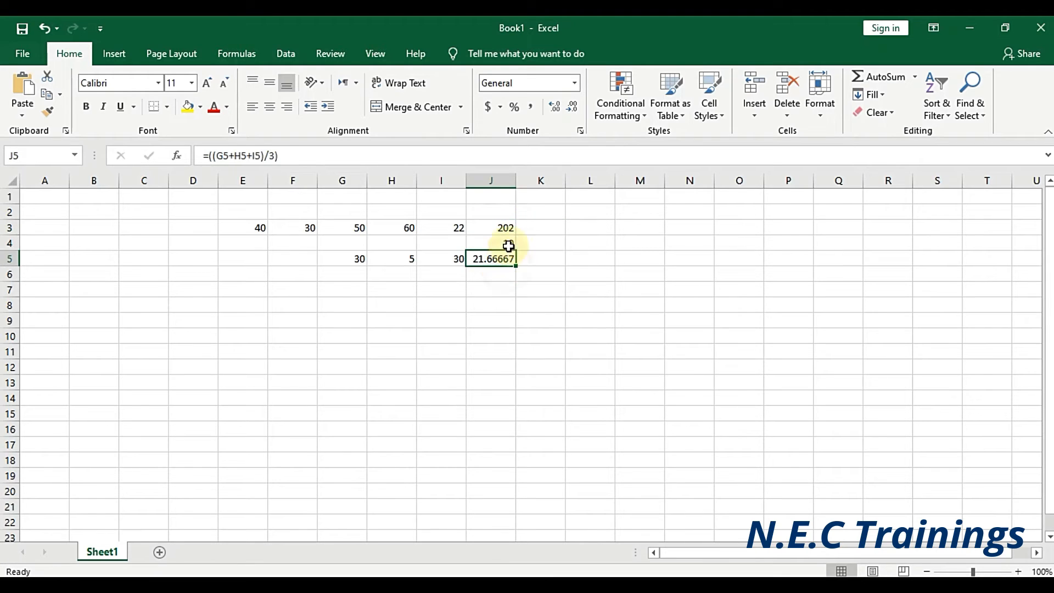
# Enter the heading "Formula" in cell J2 above the results and make it bold
pyautogui.doubleClick(503, 209)
pyautogui.write('F')
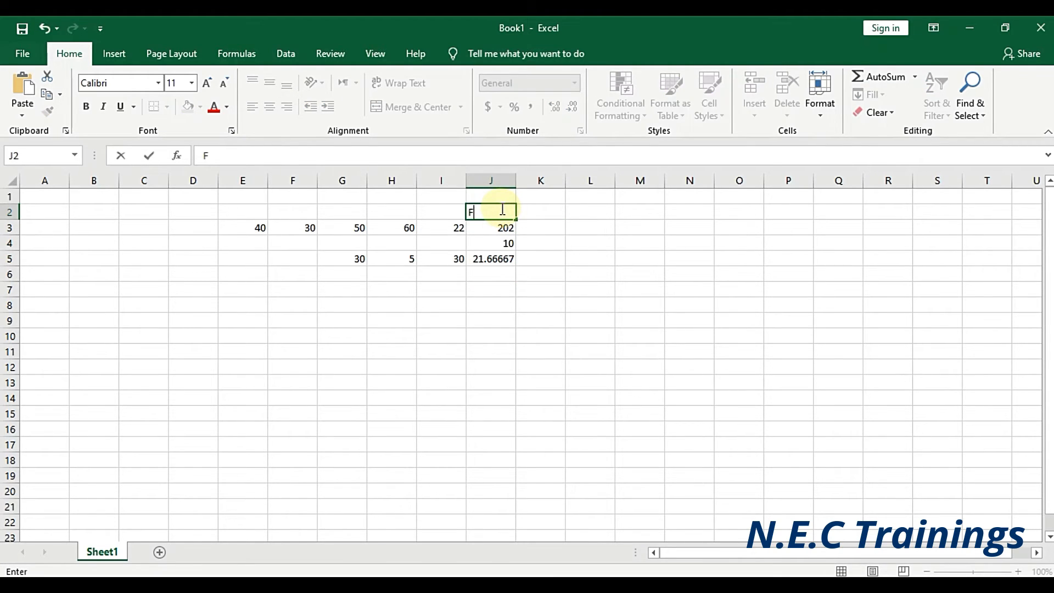
pyautogui.write('ormula')
pyautogui.hotkey('ctrl', 'Return')
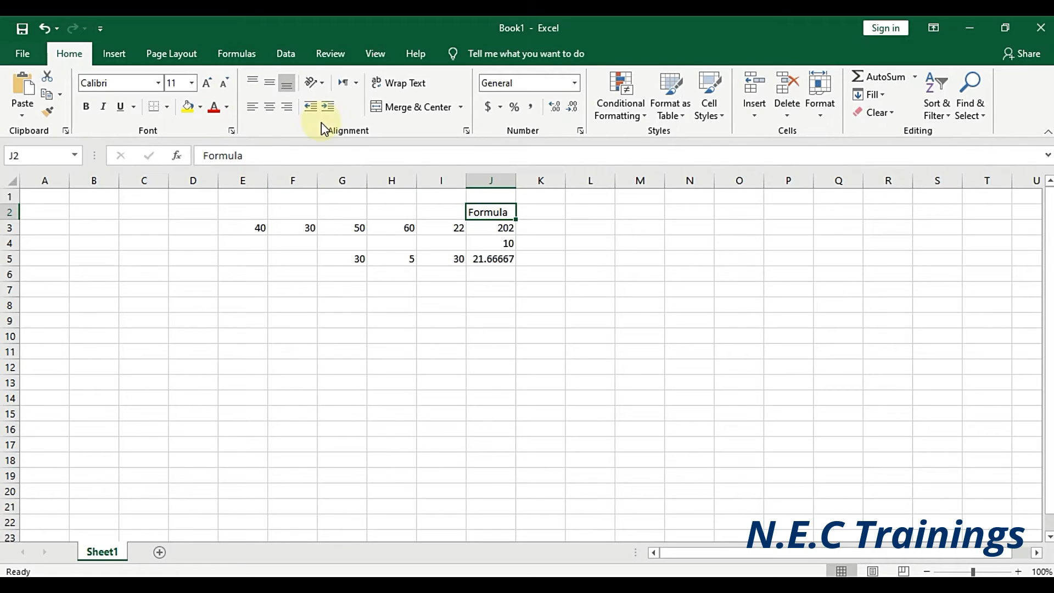
pyautogui.click(85, 106)
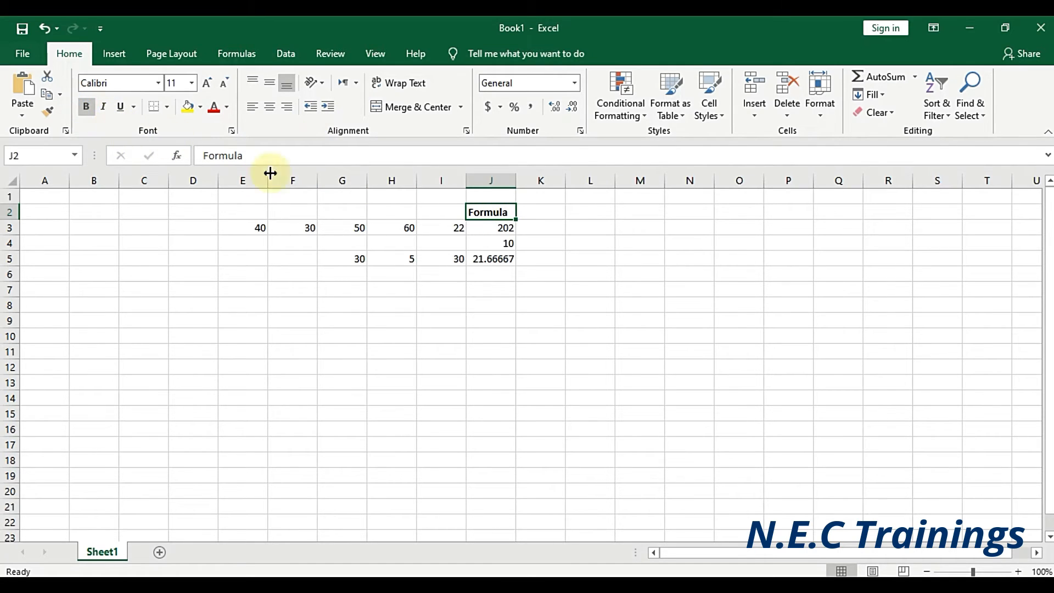
# Add the bold heading "Function" in cell K2 beside the Formula heading
pyautogui.click(538, 213)
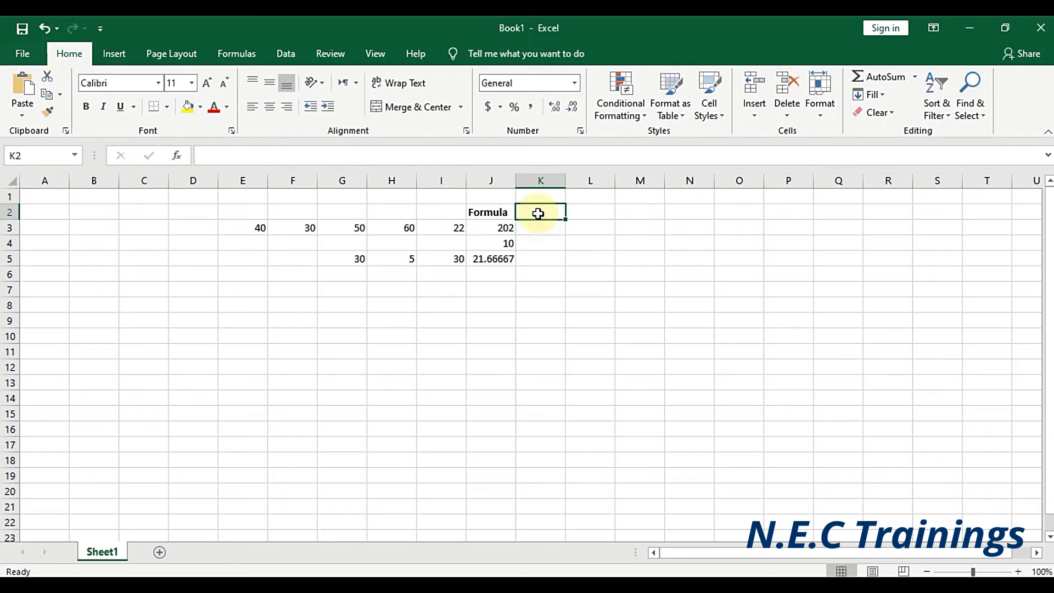
pyautogui.doubleClick(539, 214)
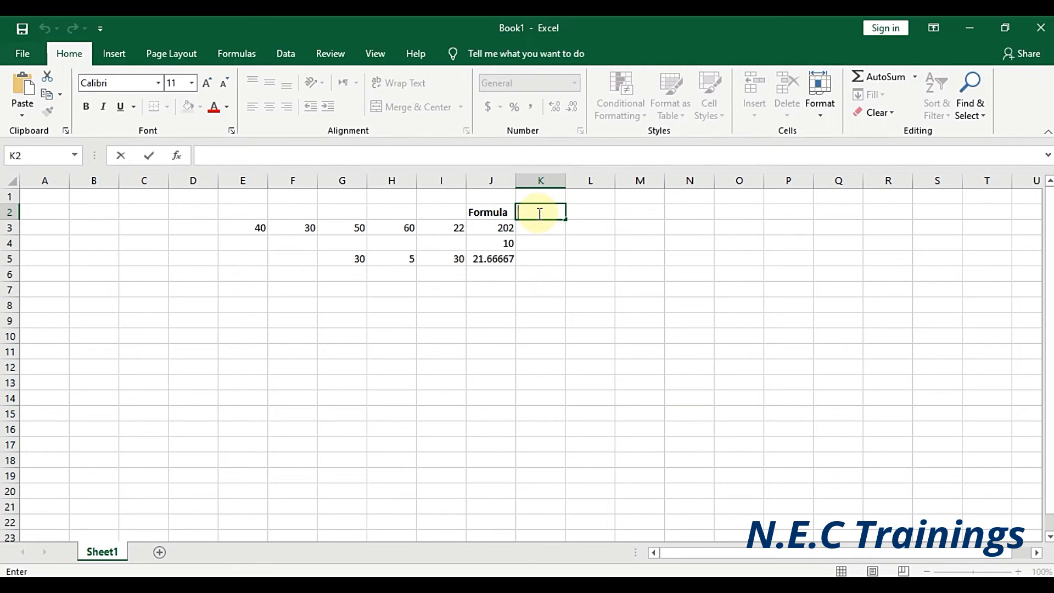
pyautogui.write('Function')
pyautogui.hotkey('ctrl', 'Return')
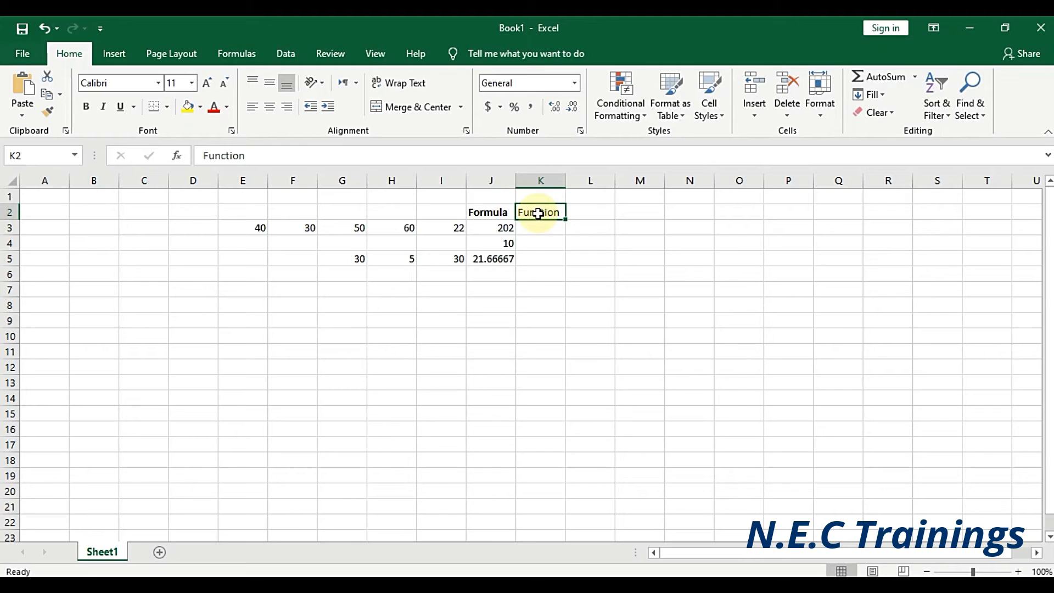
pyautogui.hotkey('ctrl', 'b')
pyautogui.press('Return')
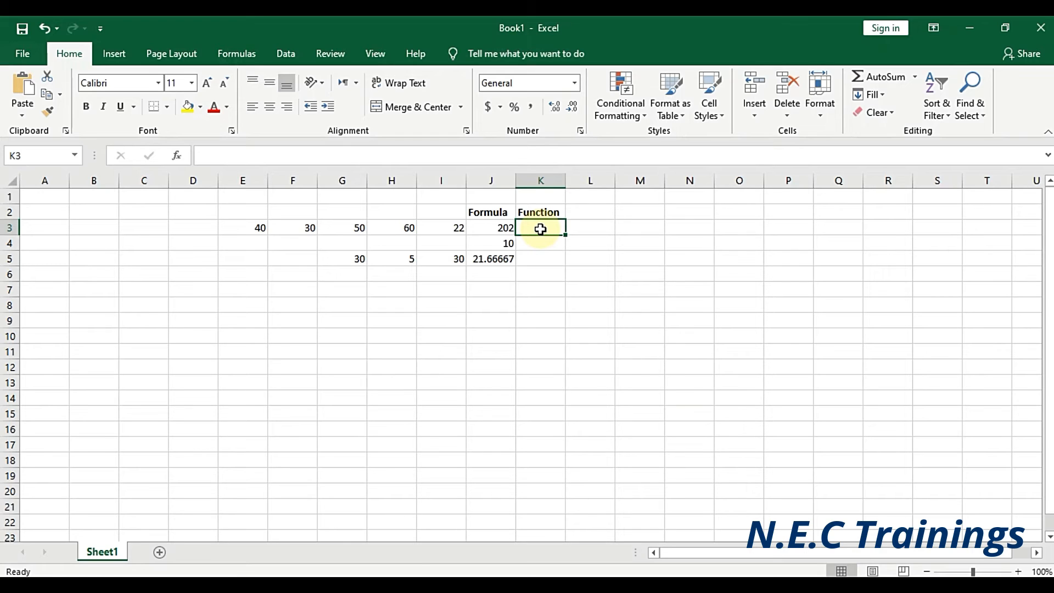
# Start a formula in cell K3 with the SUM function chosen from the suggested functions
pyautogui.write('=')
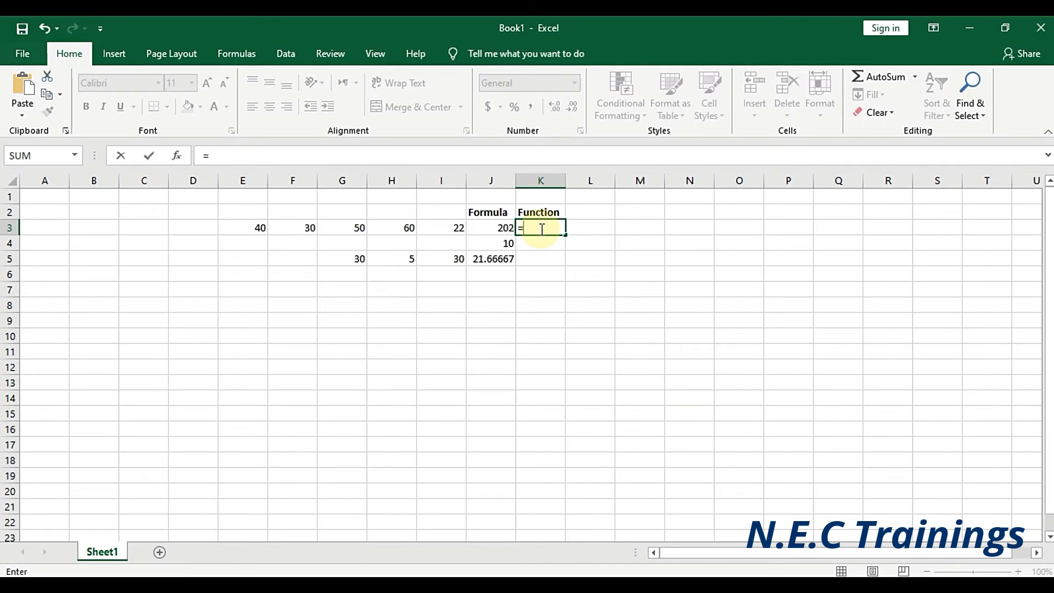
pyautogui.write('S')
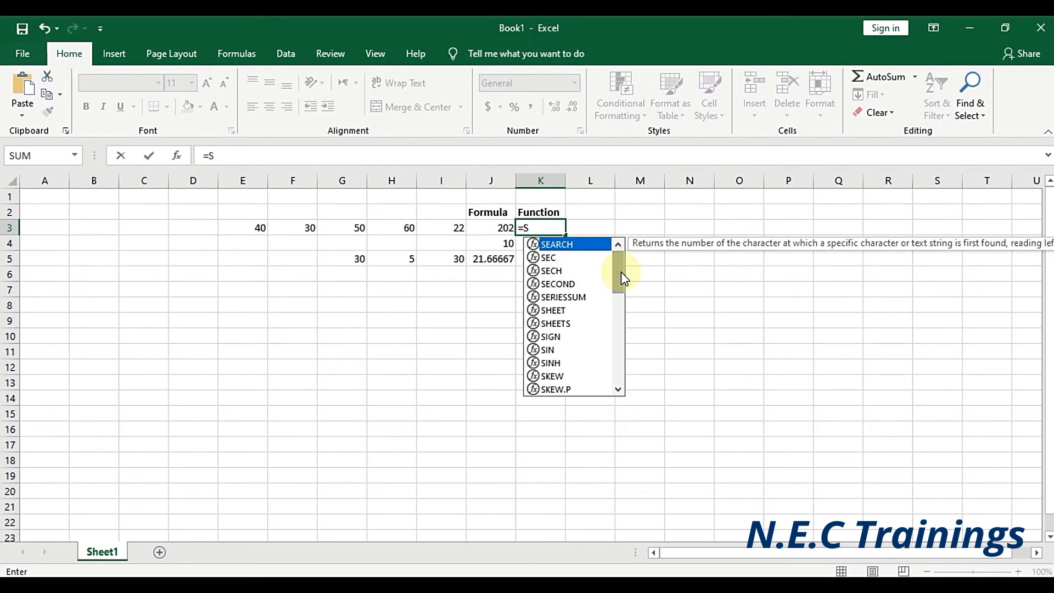
pyautogui.moveTo(620, 272); pyautogui.dragTo(605, 342)
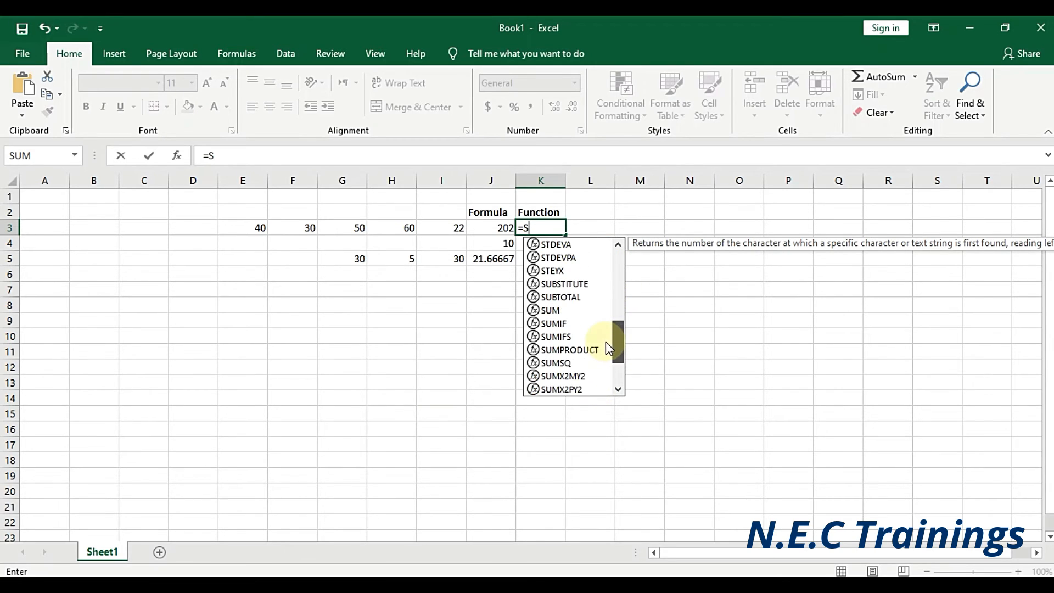
pyautogui.click(548, 310)
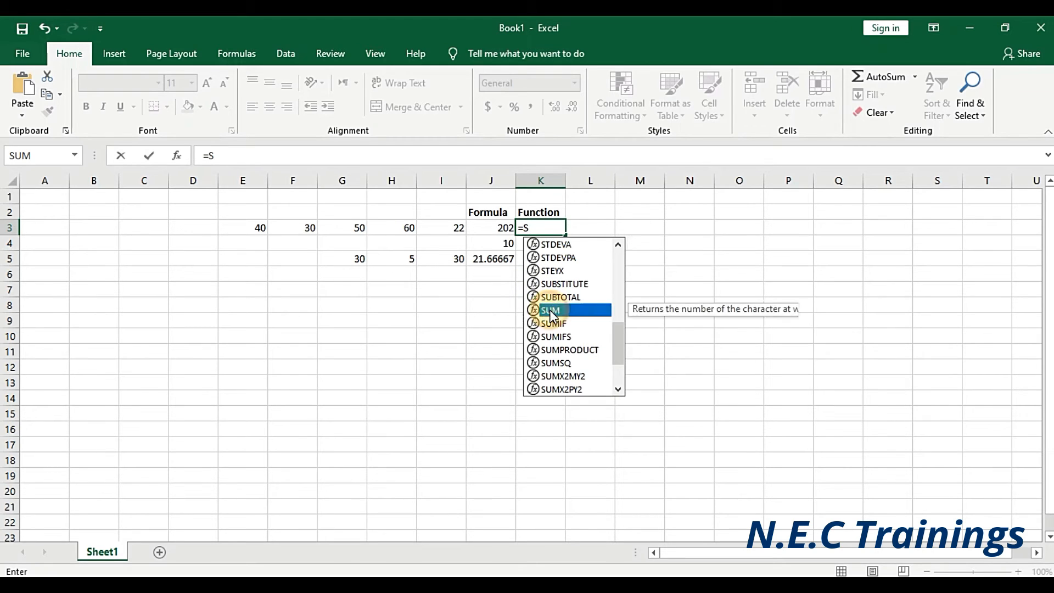
pyautogui.doubleClick(549, 310)
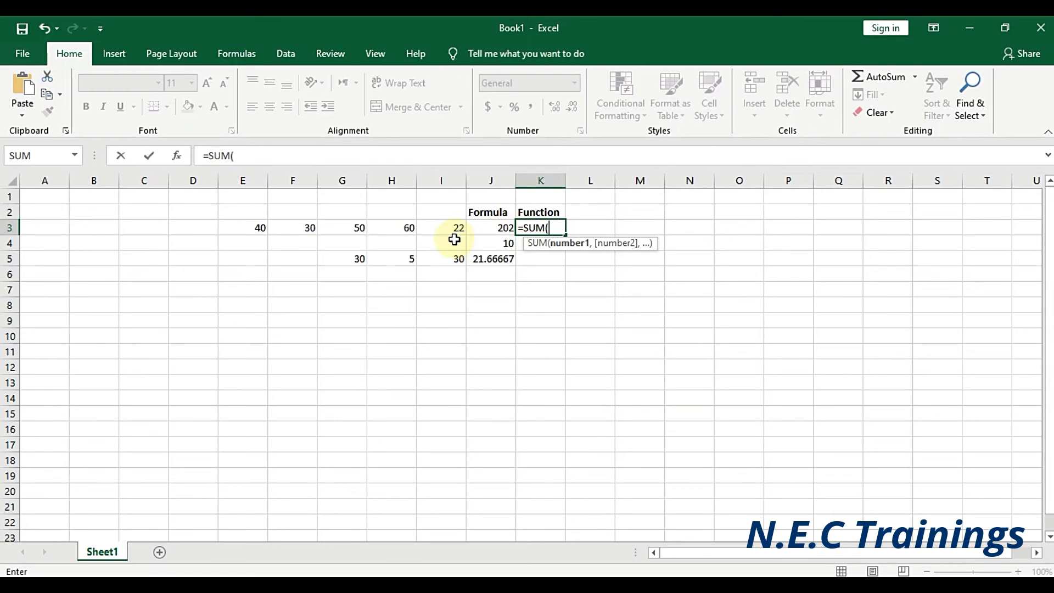
# Complete the function in cell K3 as =SUM(E3,F3) to add the first two numbers in row 3
pyautogui.click(255, 227)
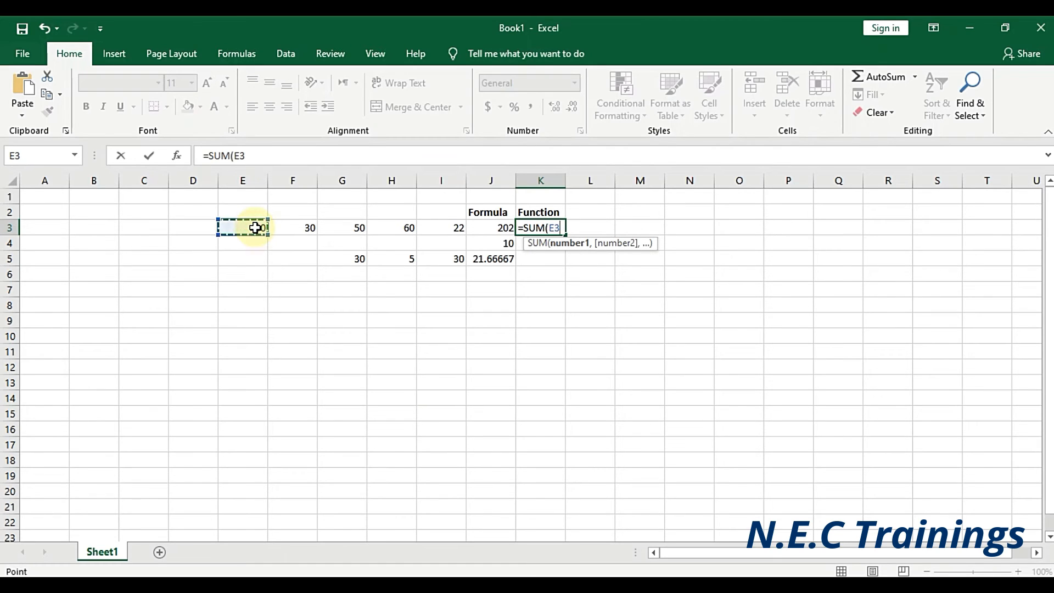
pyautogui.write(',')
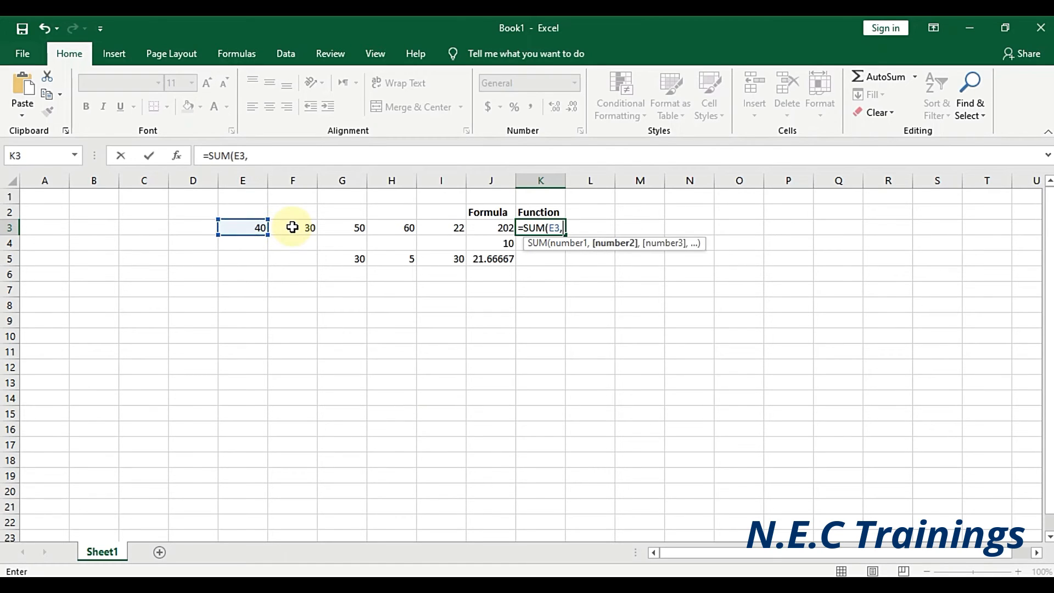
pyautogui.click(306, 229)
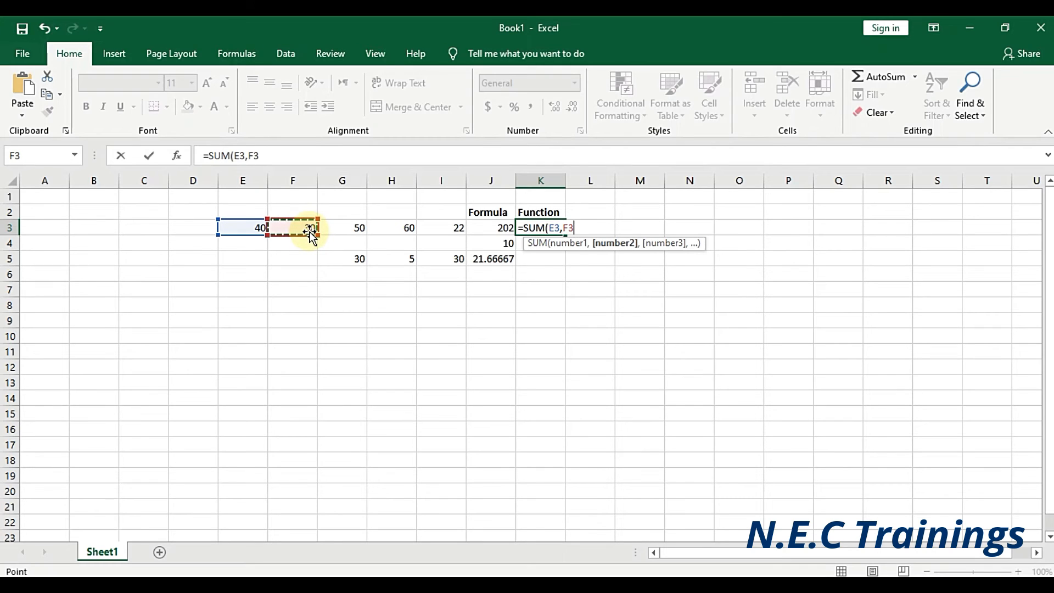
pyautogui.write(')')
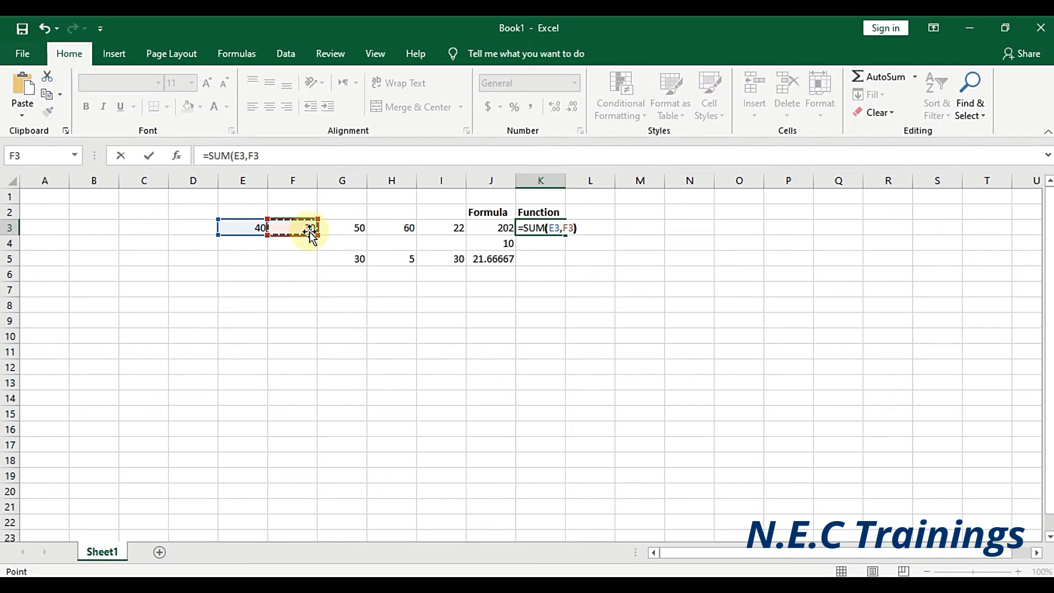
pyautogui.press('Return')
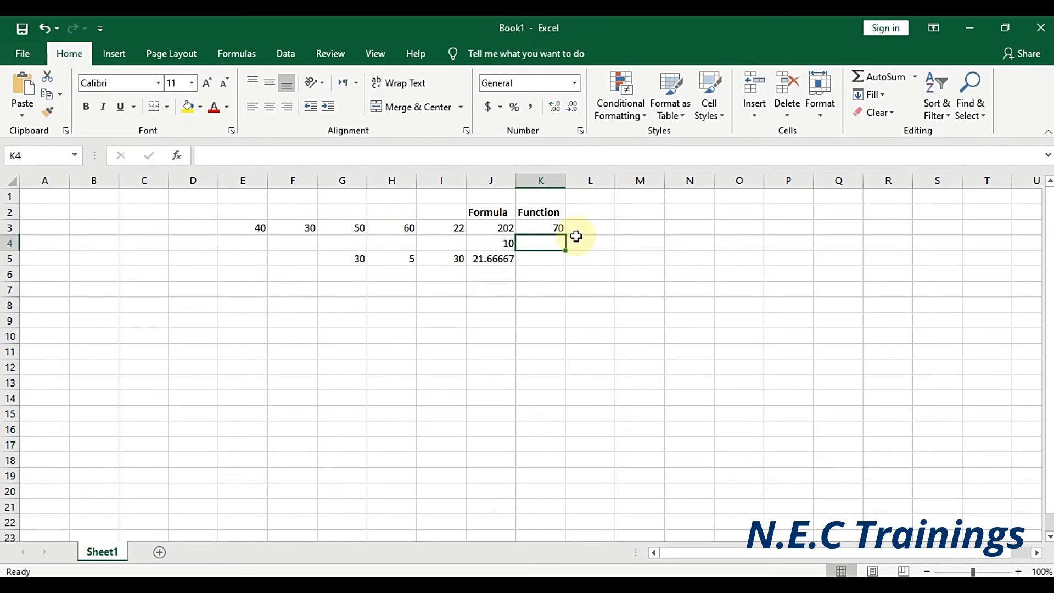
# Add a second bold heading "Function" in cell L2 beside the existing Function heading
pyautogui.click(562, 225)
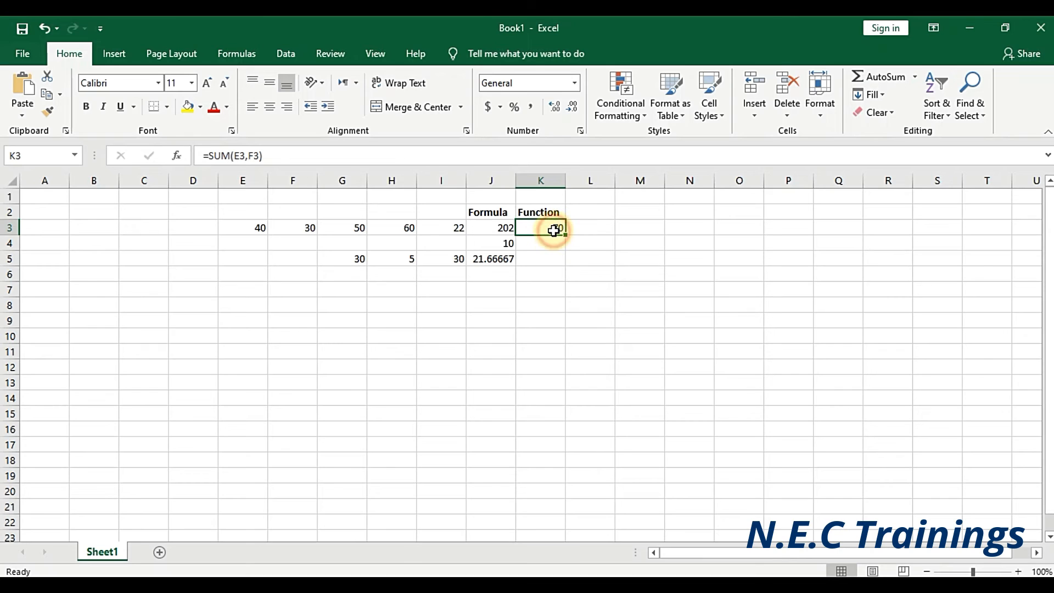
pyautogui.click(589, 210)
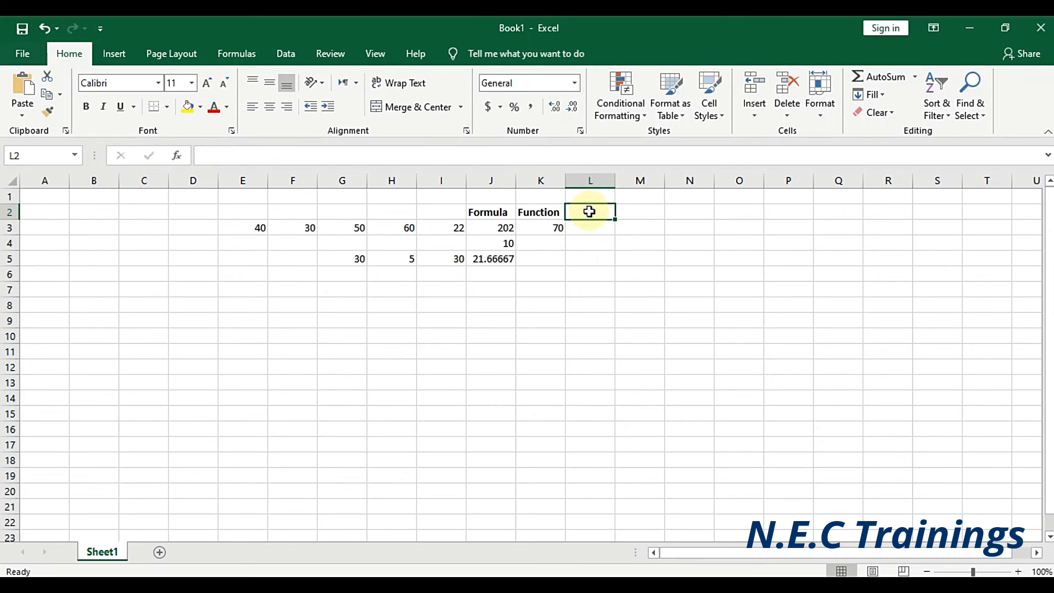
pyautogui.write('Fu')
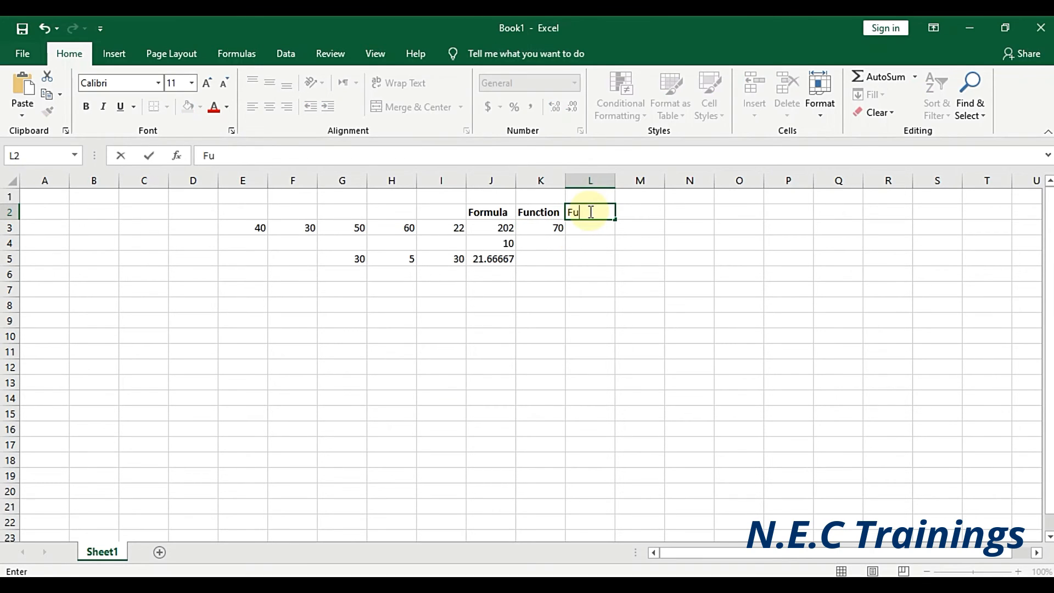
pyautogui.write('nction')
pyautogui.press('Return')
pyautogui.click(588, 212)
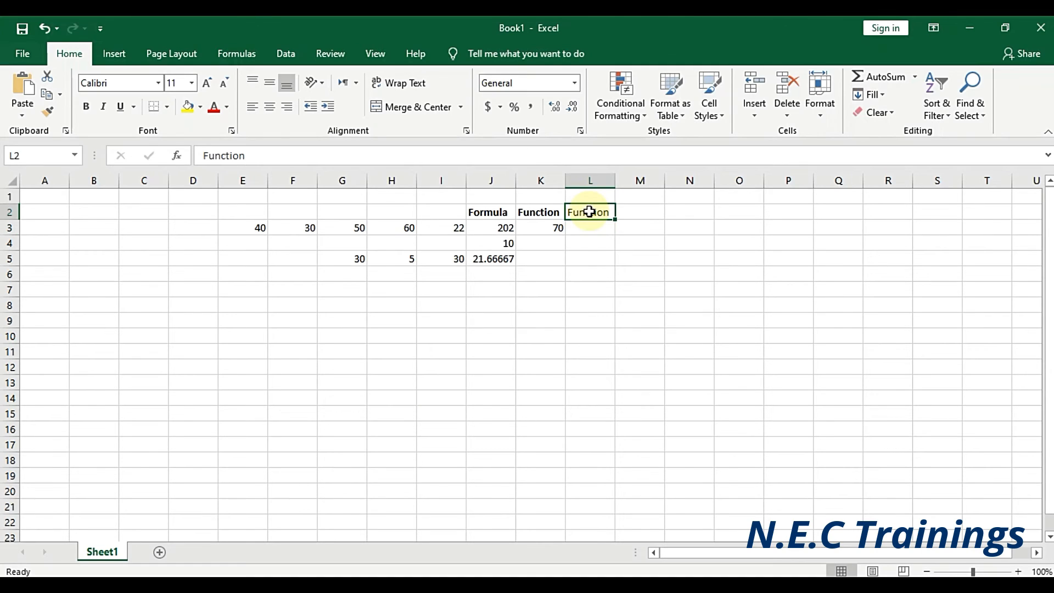
pyautogui.hotkey('ctrl', 'b')
# Enter =SUM(E3:I3) in cell L3 to add all the numbers in row 3 as a range
pyautogui.press('Return')
pyautogui.write('=')
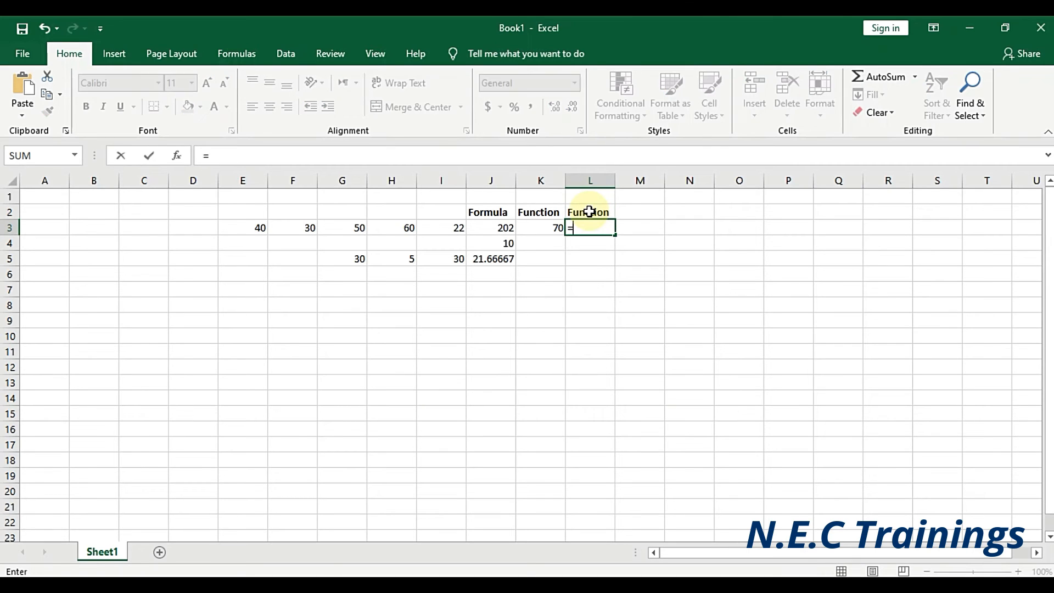
pyautogui.write('Sum')
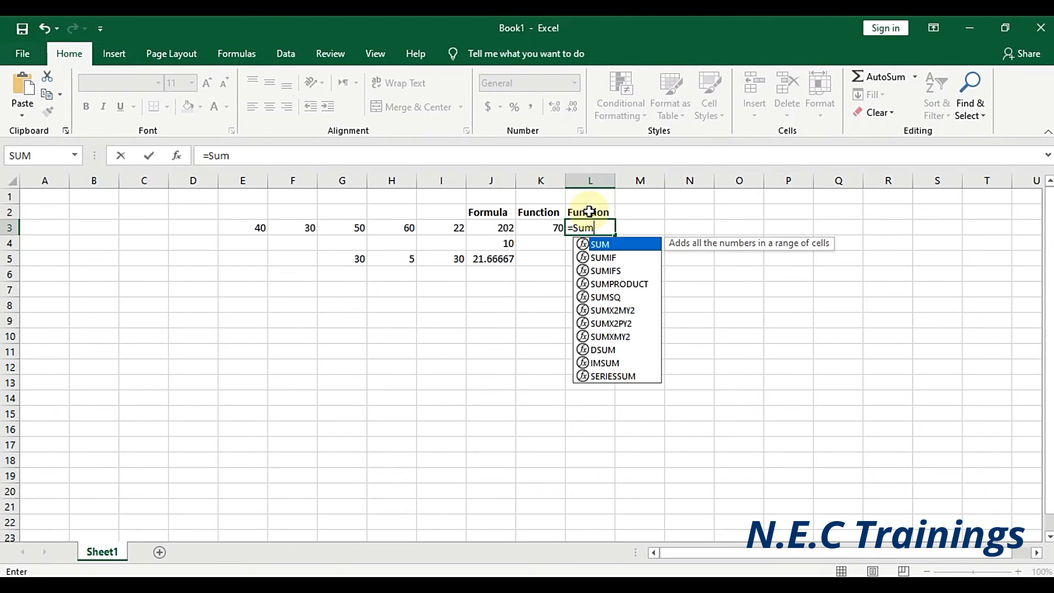
pyautogui.write('(')
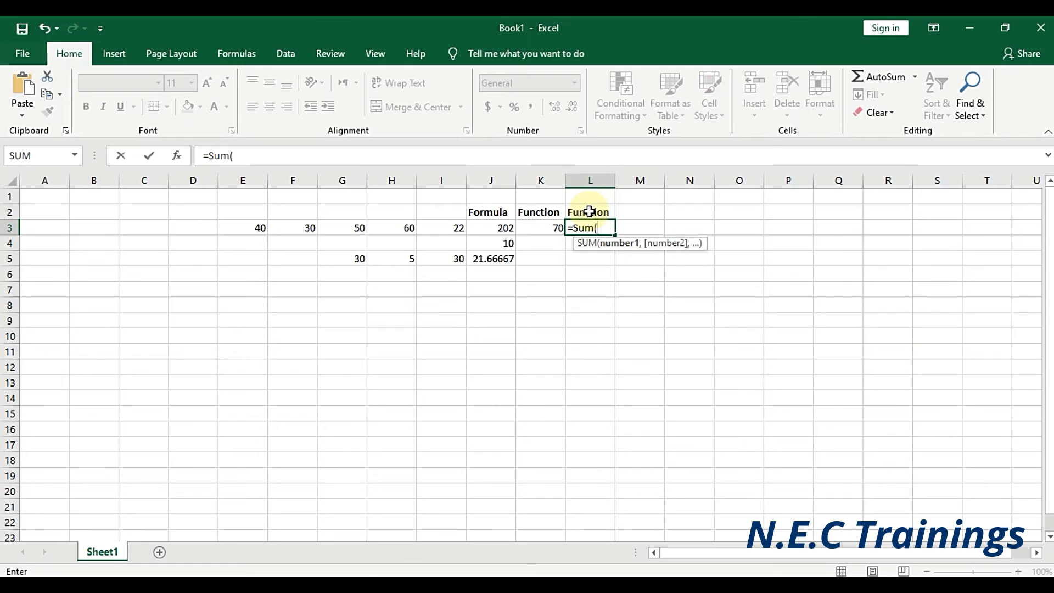
pyautogui.click(243, 228)
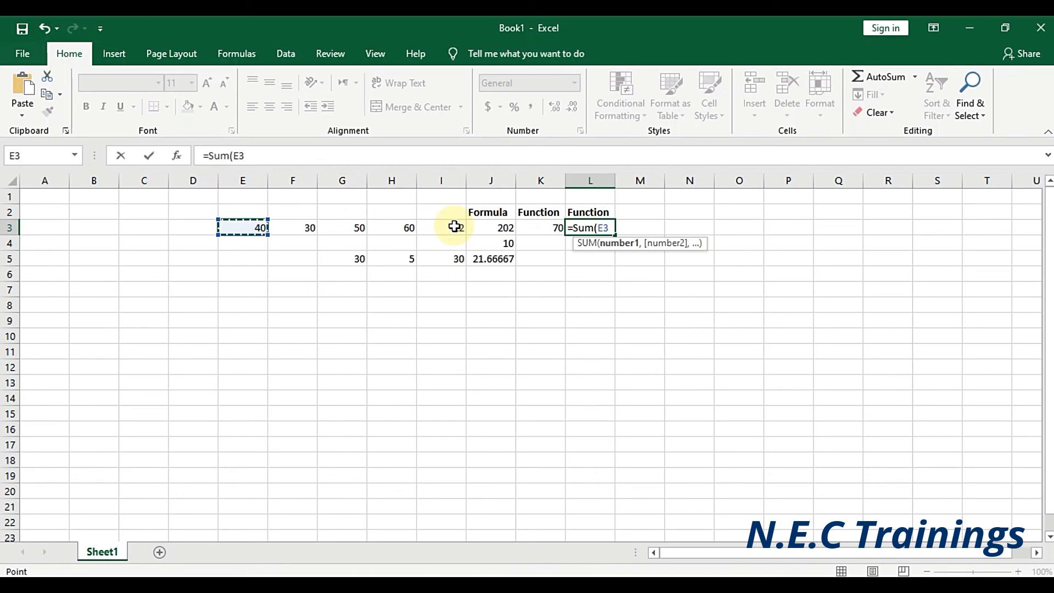
pyautogui.keyDown('shift'); pyautogui.click(454, 226); pyautogui.keyUp('shift')
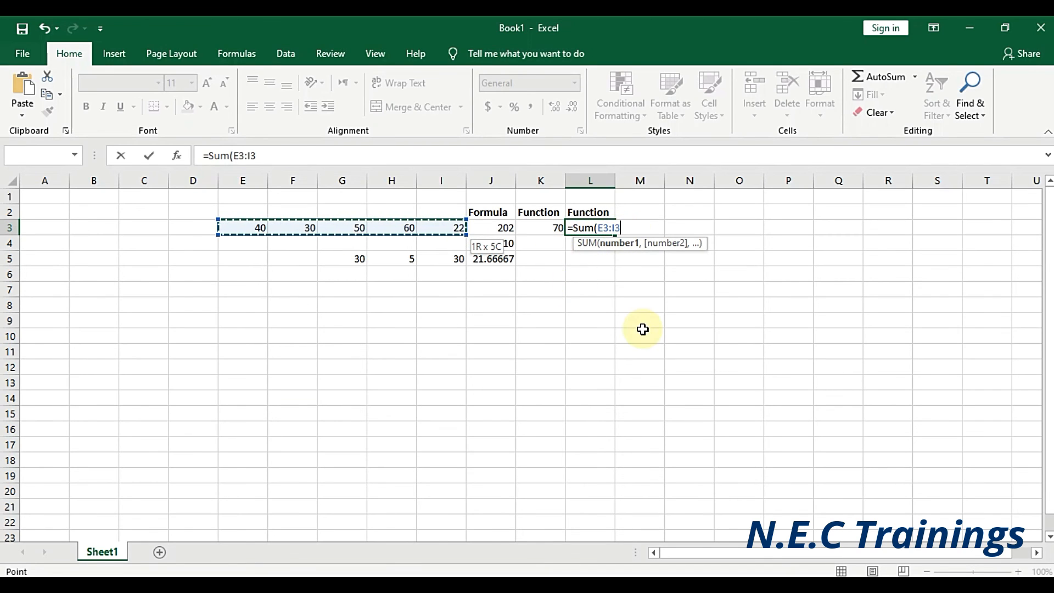
pyautogui.write(')')
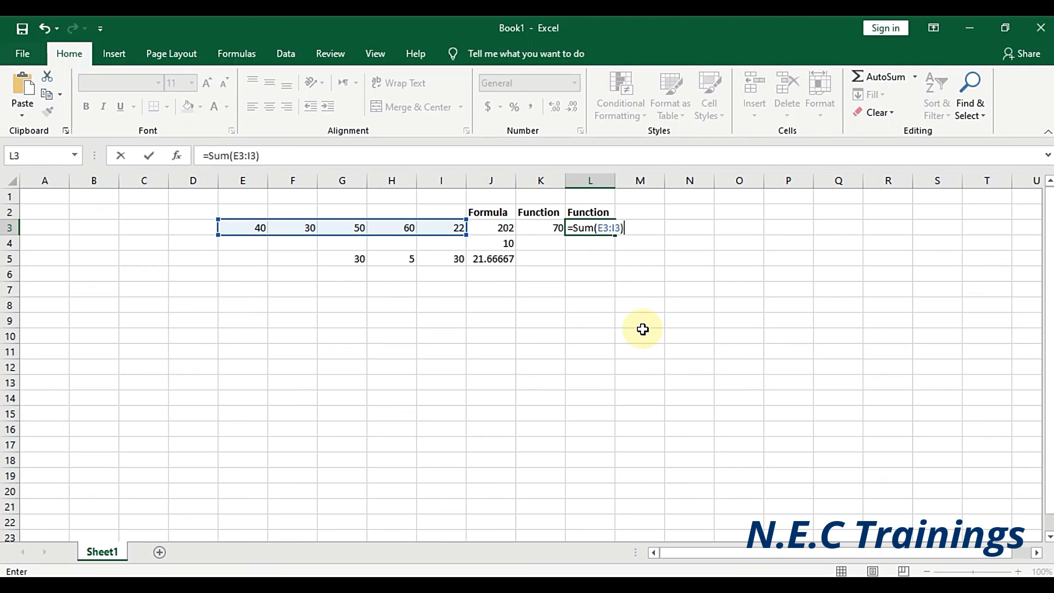
pyautogui.press('Return')
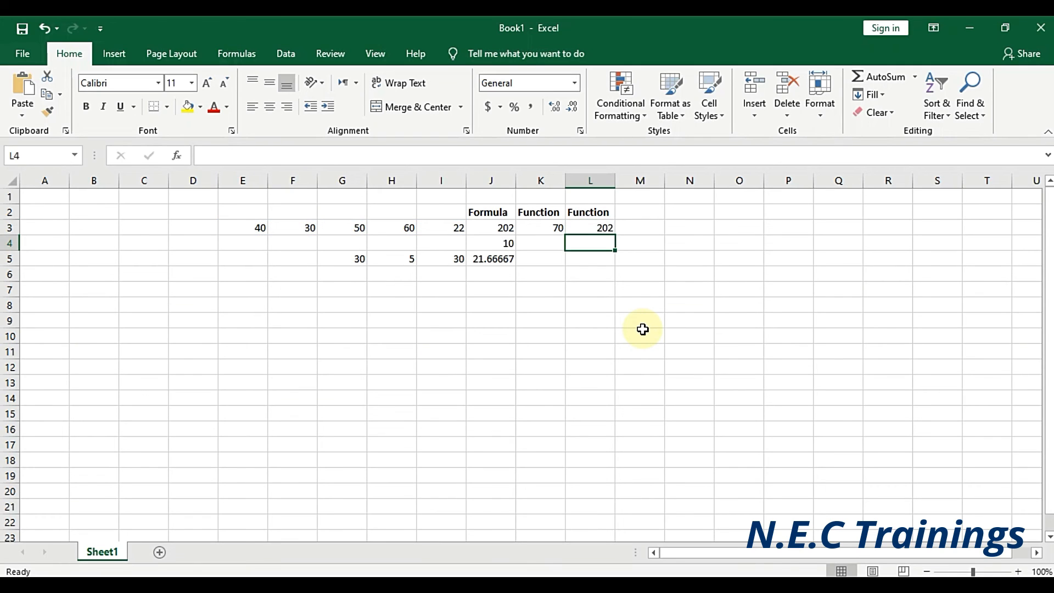
# Compare the addition formula in J3 with the SUM functions in K3 and L3, examining the cells each one references
pyautogui.click(506, 227)
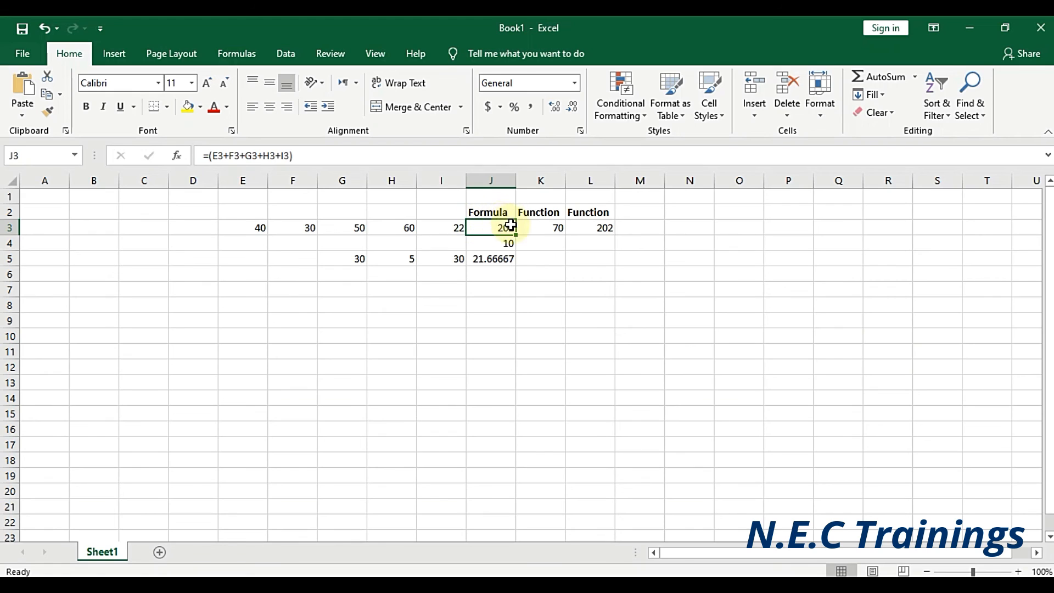
pyautogui.click(590, 226)
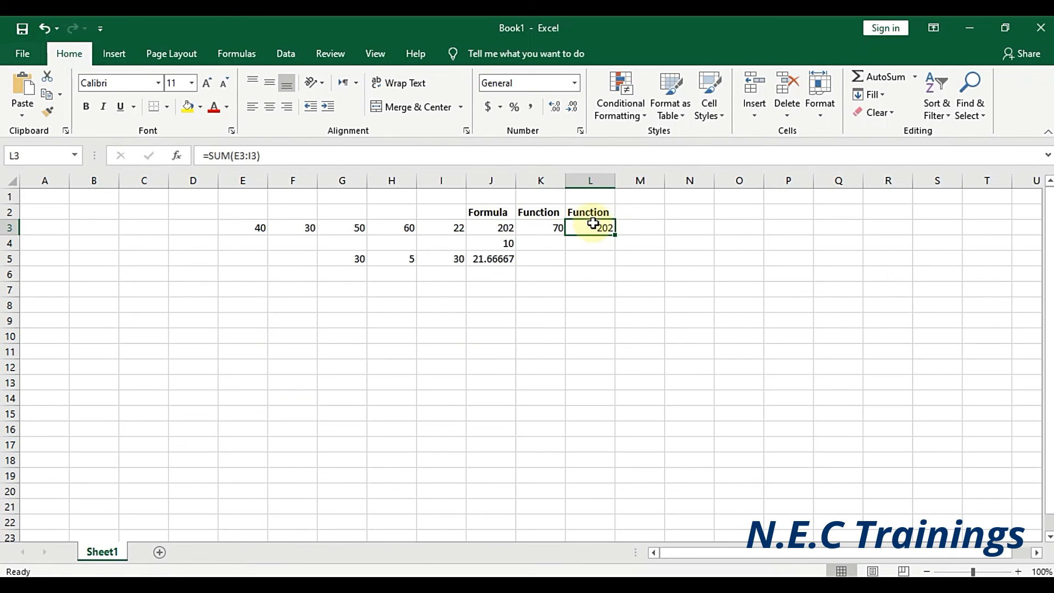
pyautogui.click(552, 230)
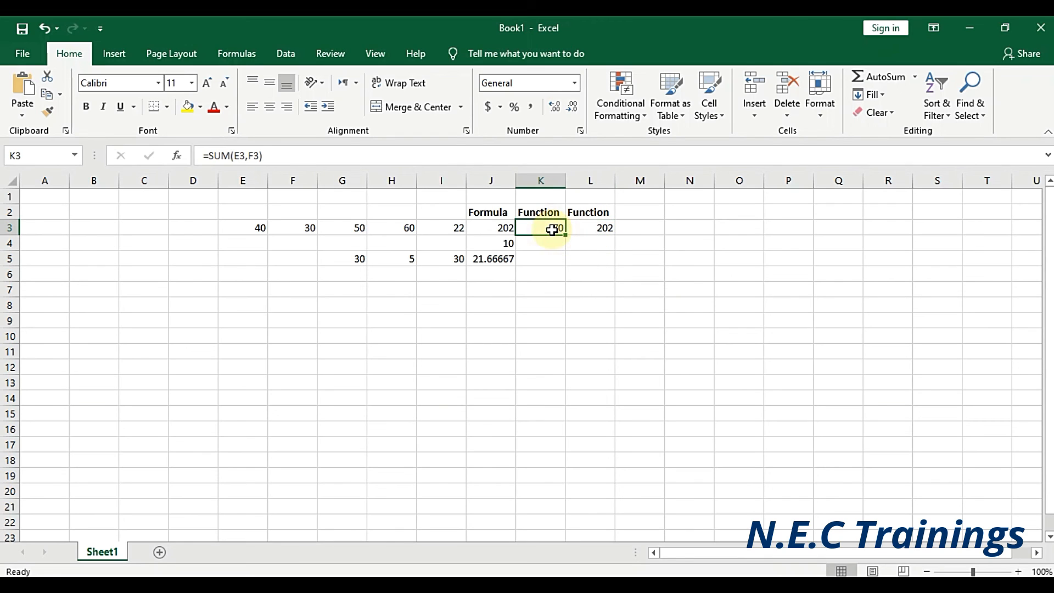
pyautogui.doubleClick(544, 227)
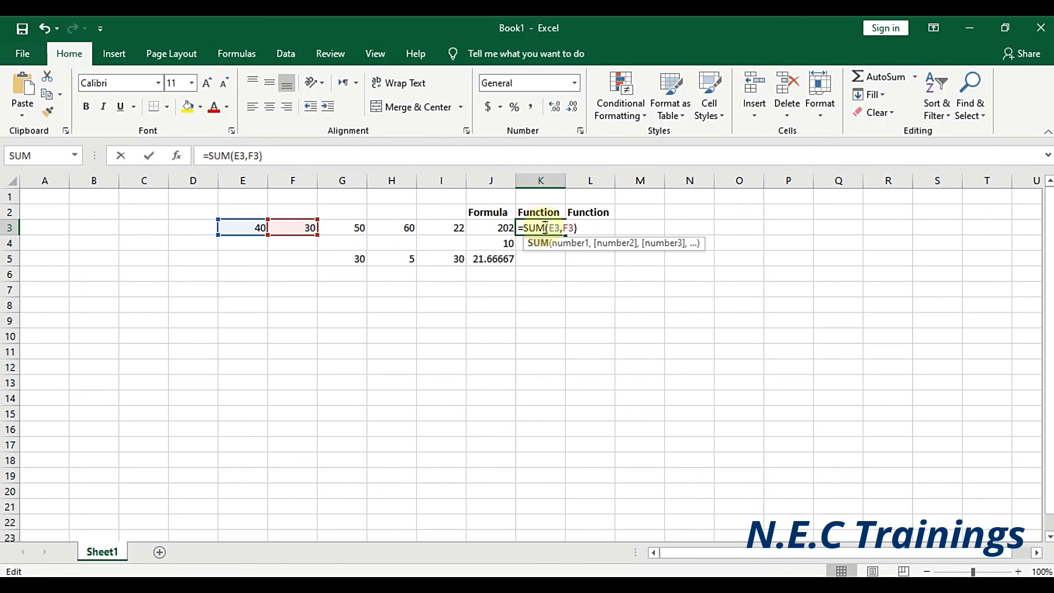
pyautogui.click(590, 213)
pyautogui.click(598, 225)
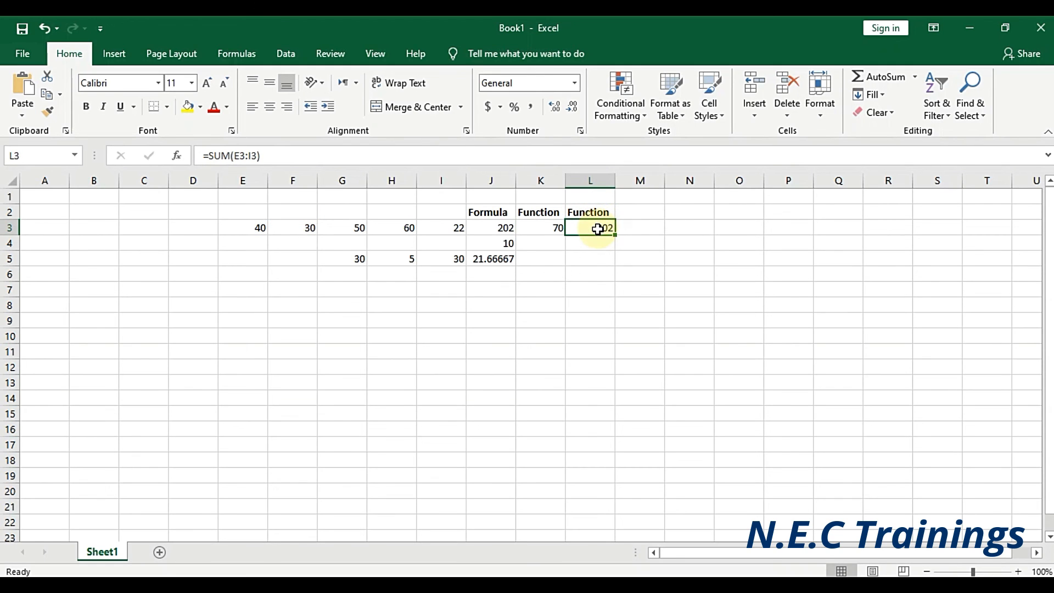
pyautogui.doubleClick(597, 225)
pyautogui.click(615, 228)
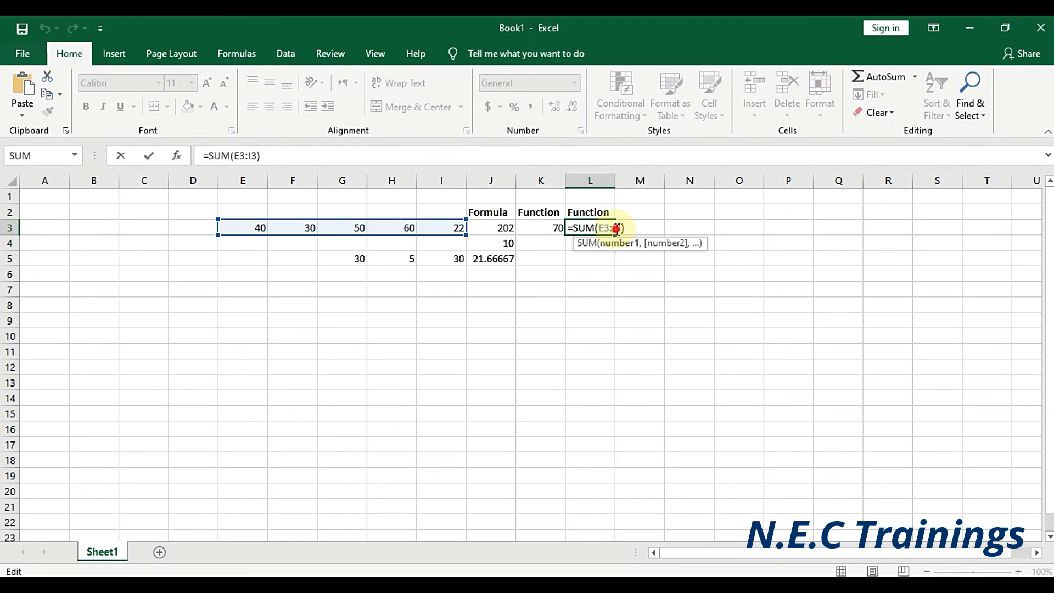
pyautogui.click(560, 255)
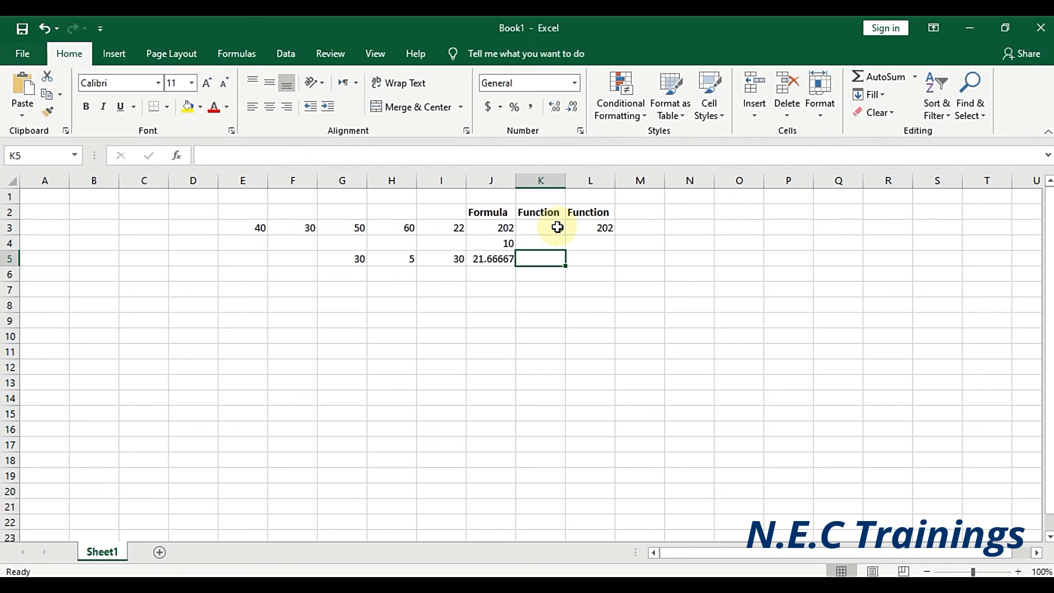
pyautogui.click(596, 227)
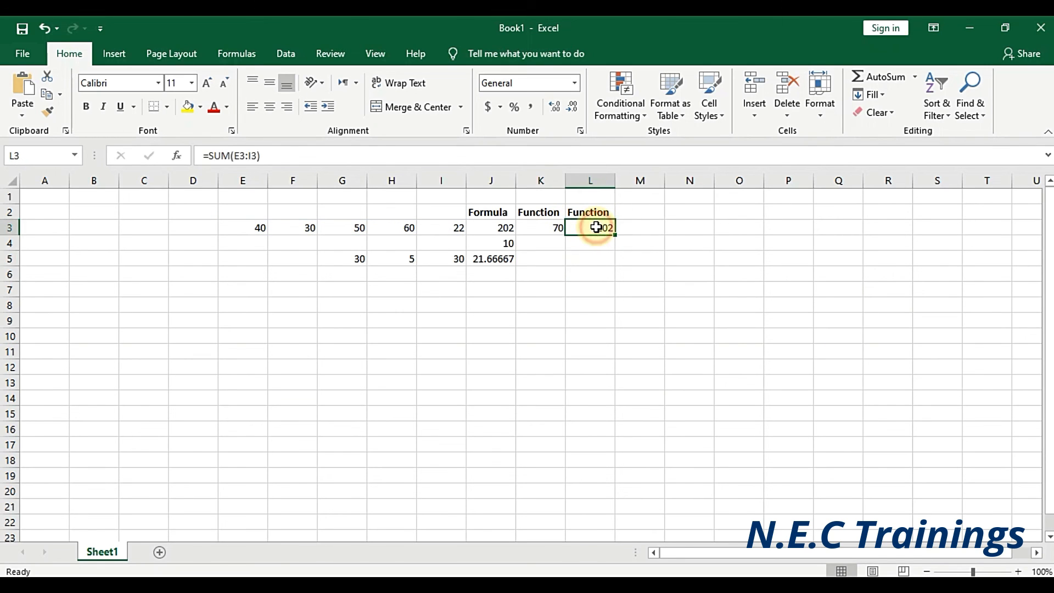
# Review the average formula in J5 and start a formula in K5 with the AVERAGE function chosen from the suggested functions
pyautogui.click(550, 258)
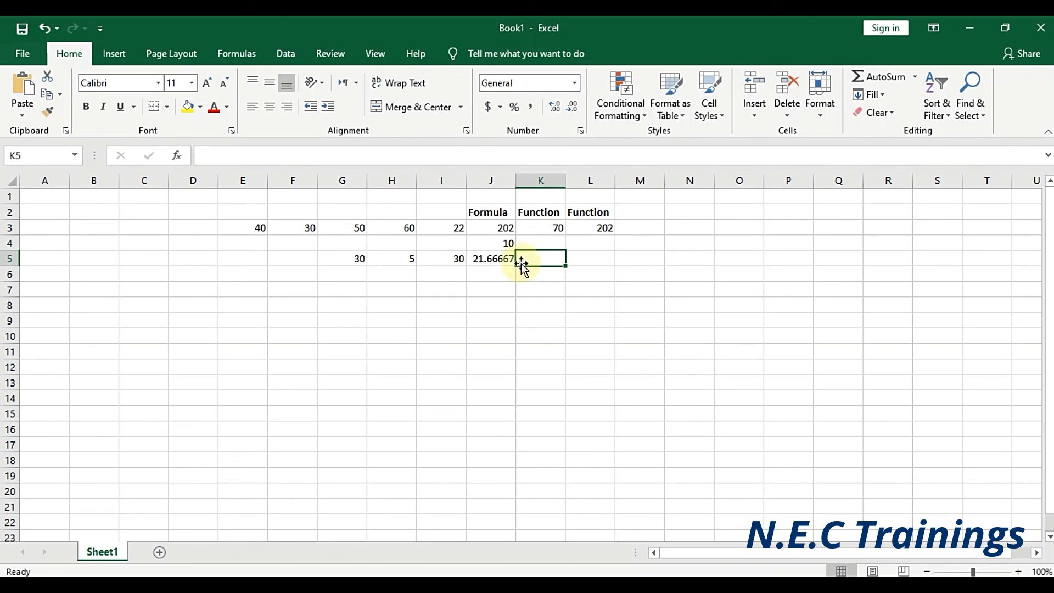
pyautogui.click(499, 259)
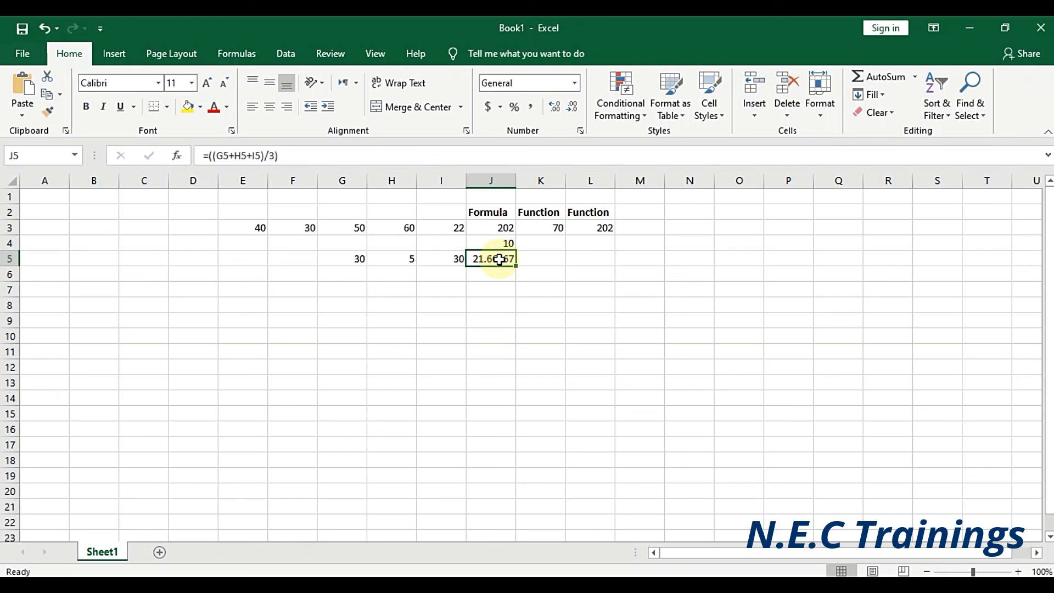
pyautogui.click(553, 257)
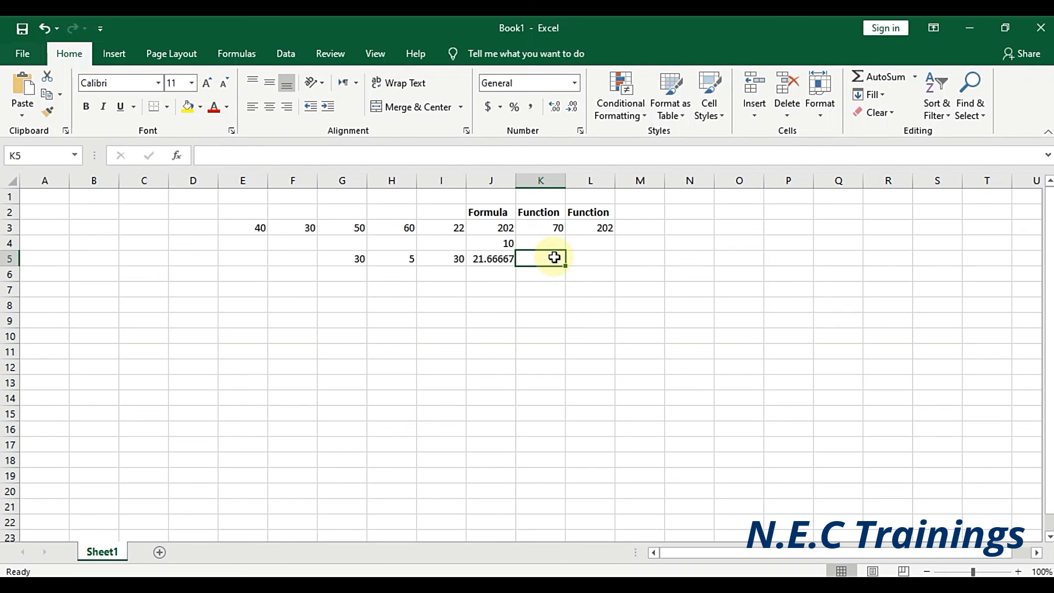
pyautogui.click(539, 256)
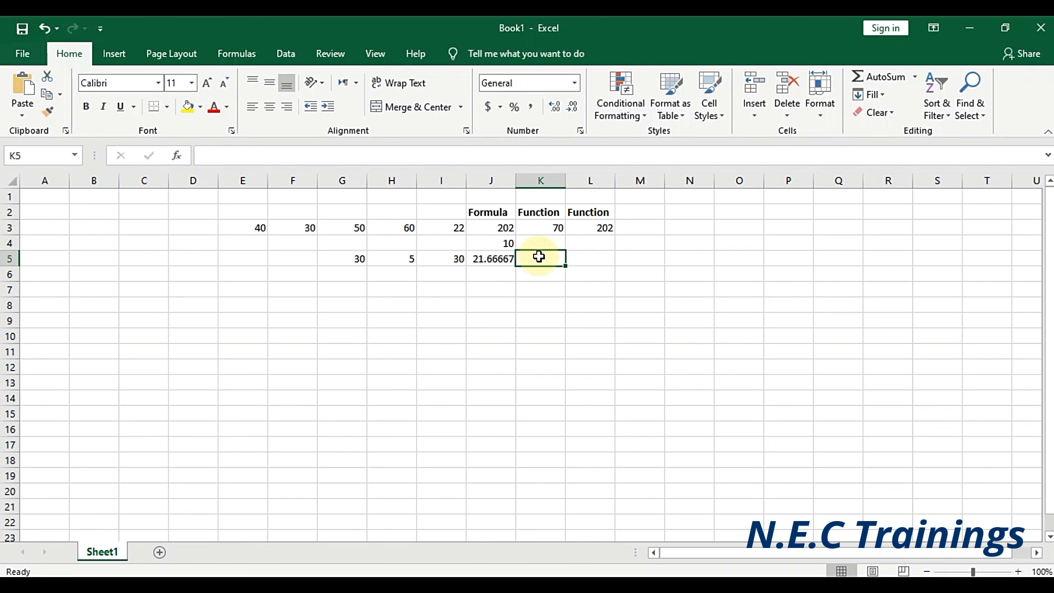
pyautogui.click(538, 257)
pyautogui.write('=ave')
pyautogui.hotkey('ctrl', 'Return')
pyautogui.doubleClick(539, 256)
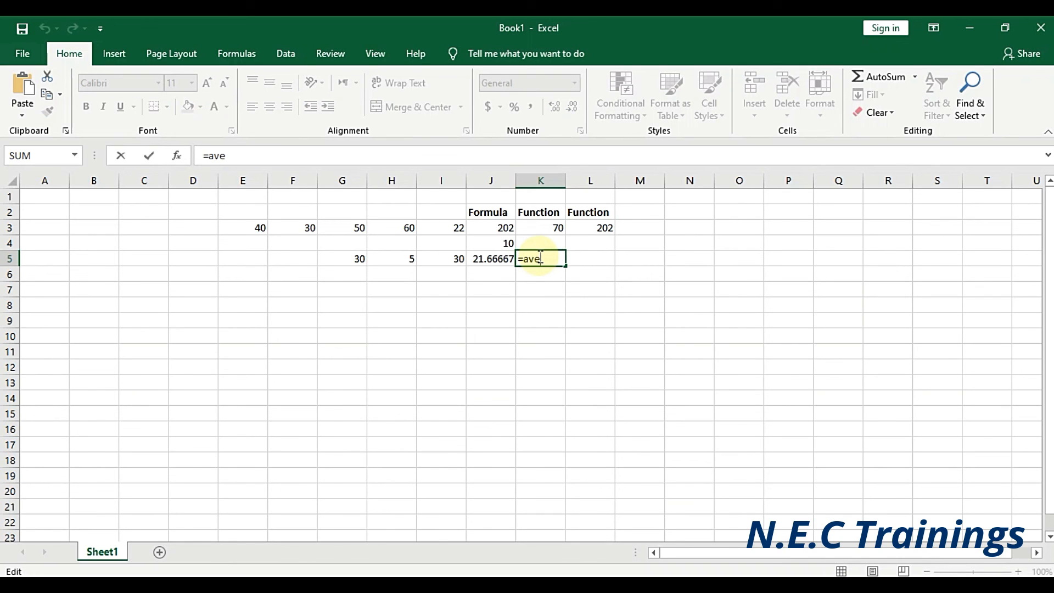
pyautogui.write('ra')
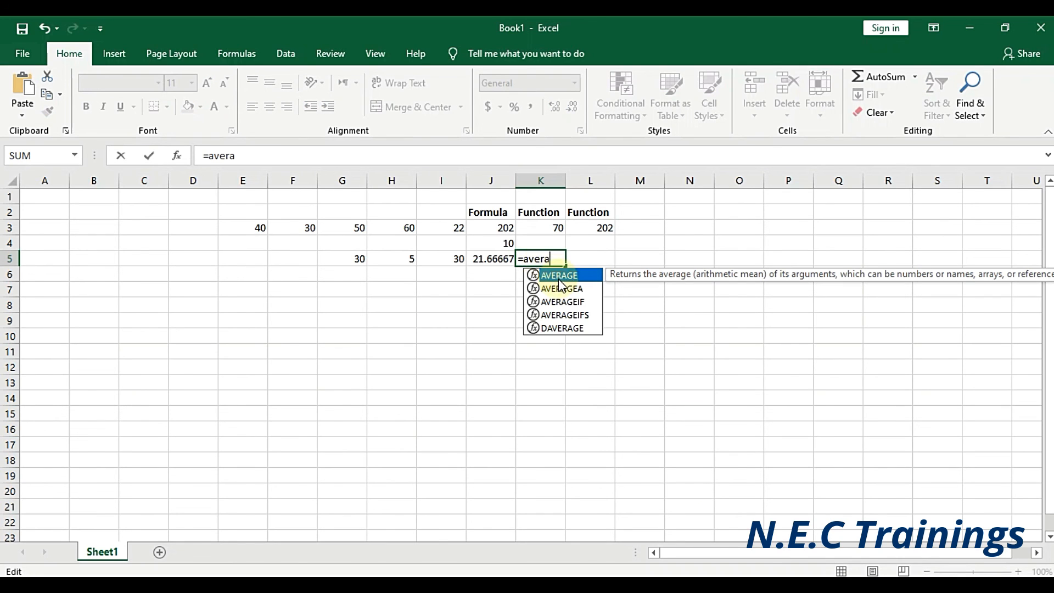
pyautogui.doubleClick(558, 276)
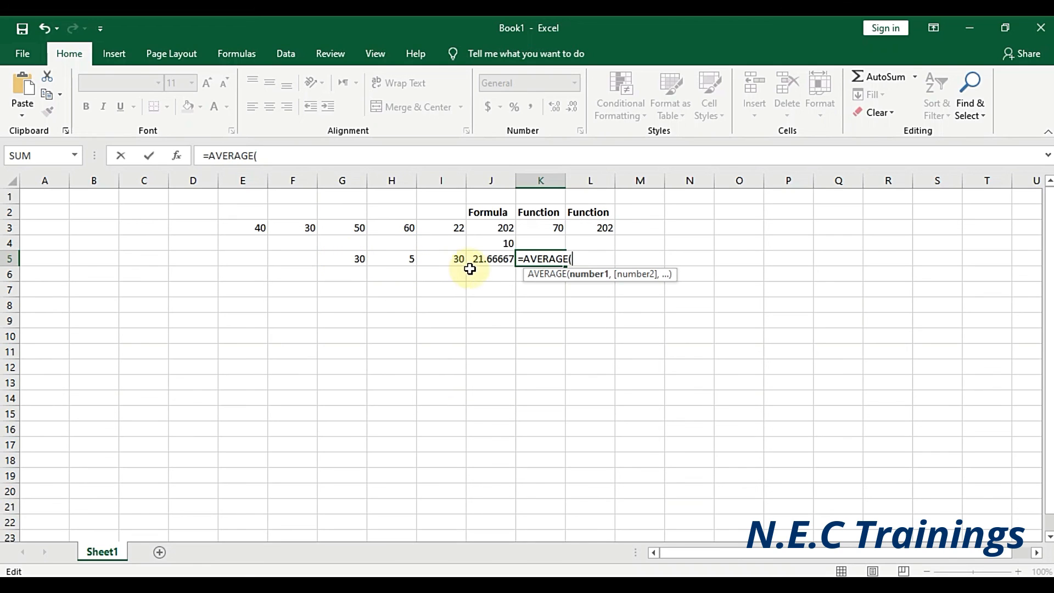
# Complete the function in cell K5 as =AVERAGE(G5:I5) to average the three numbers in row 5
pyautogui.click(354, 259)
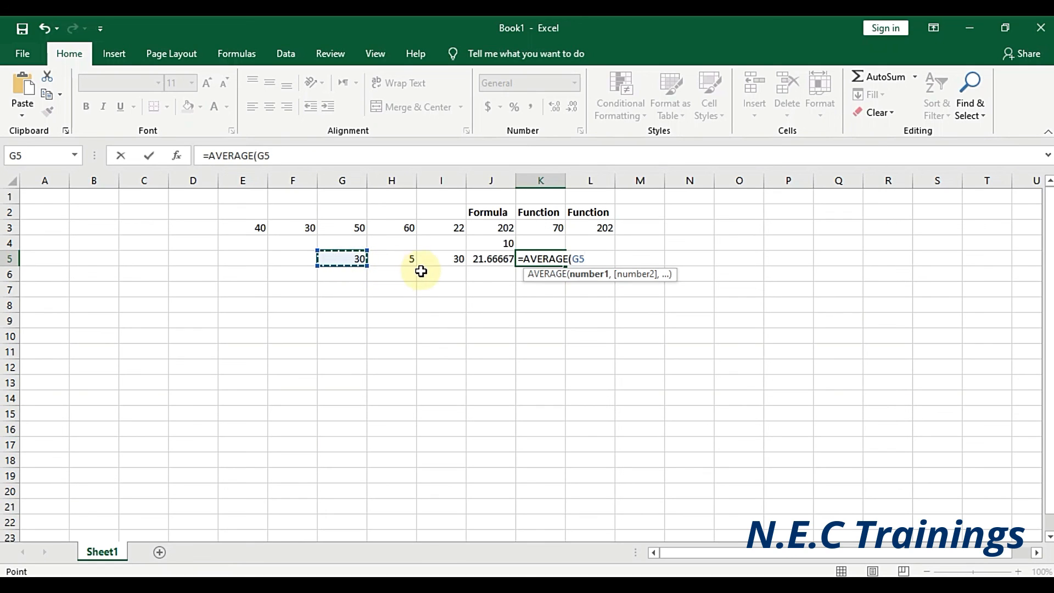
pyautogui.keyDown('shift'); pyautogui.click(452, 261); pyautogui.keyUp('shift')
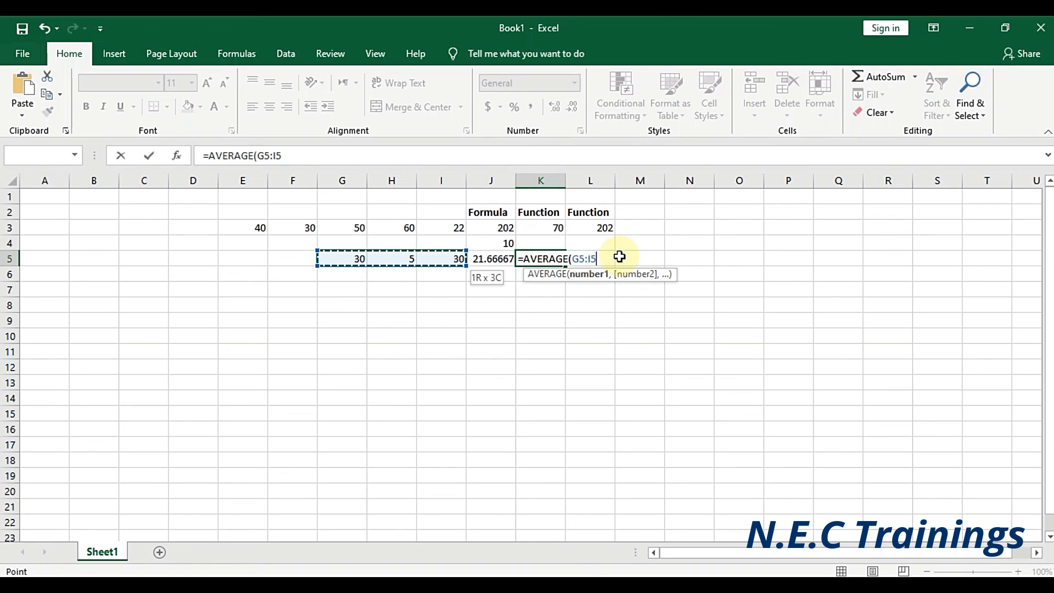
pyautogui.write(')')
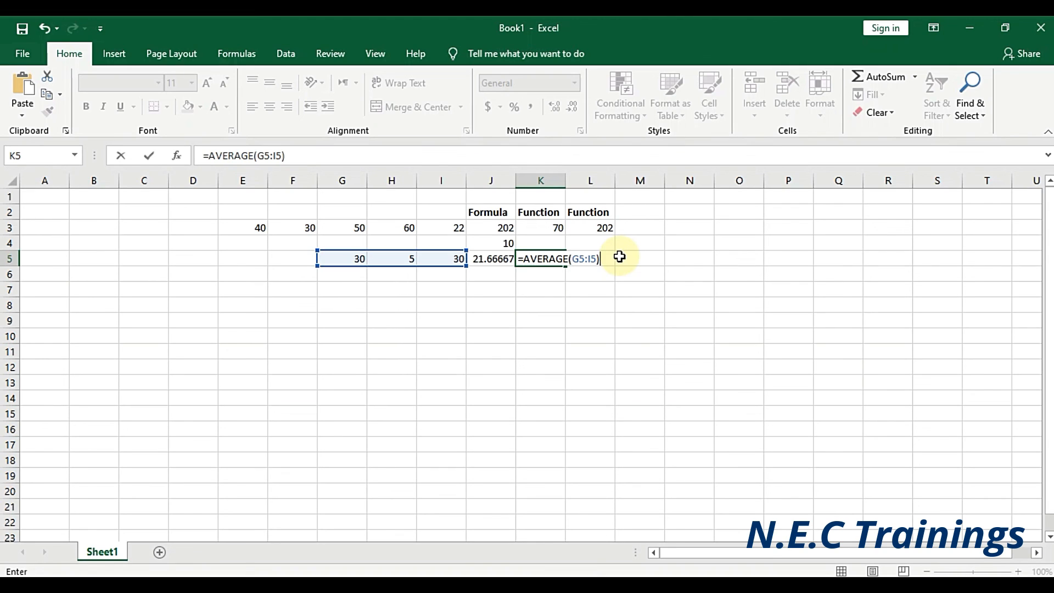
pyautogui.press('Return')
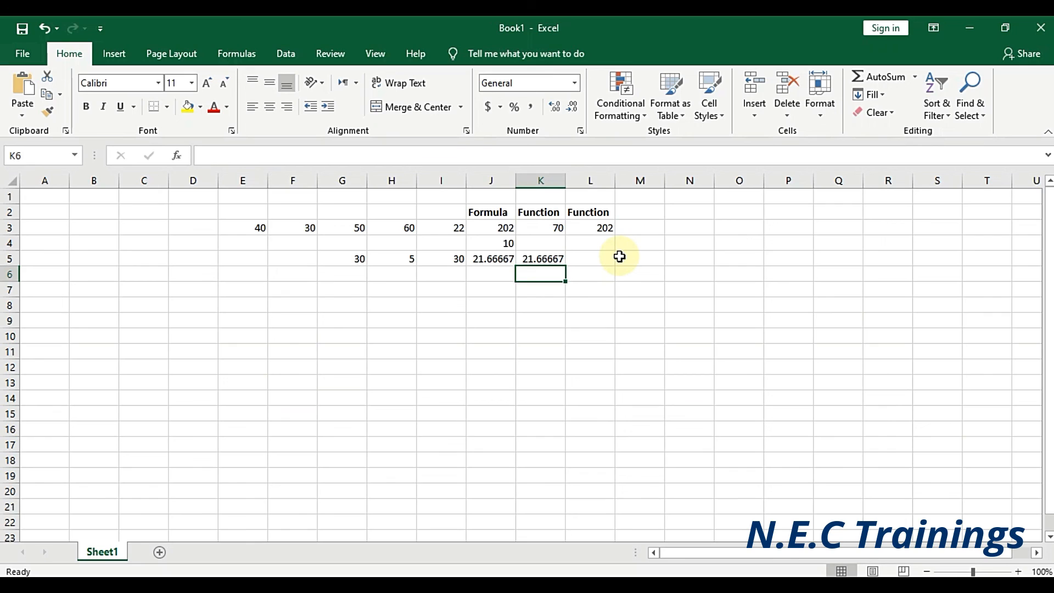
# Compare the AVERAGE function in K5 with the manual average formula in J5
pyautogui.press('Return')
pyautogui.press('Up')
pyautogui.press('Up')
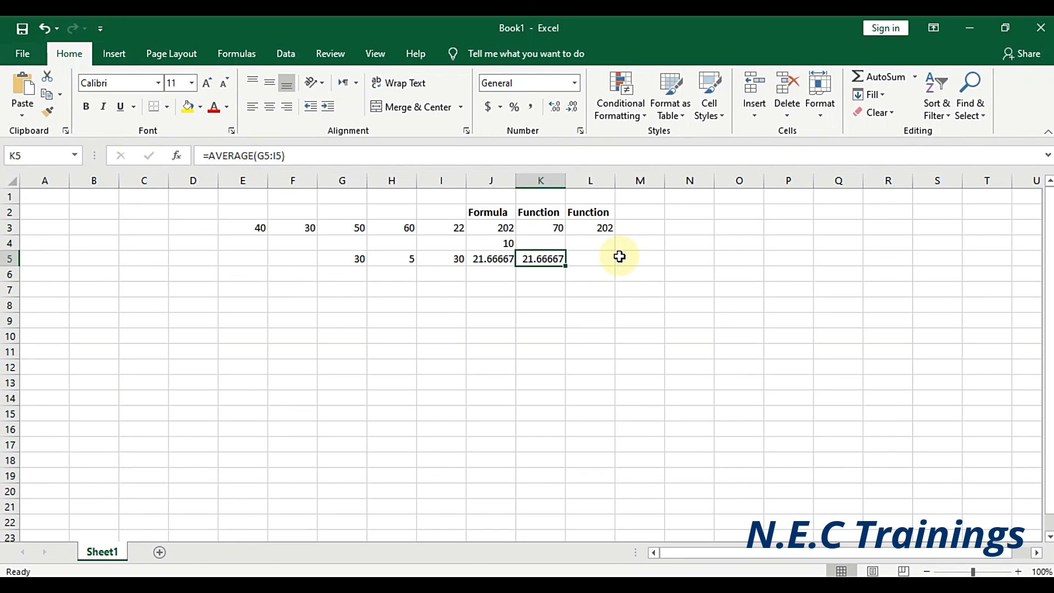
pyautogui.click(497, 256)
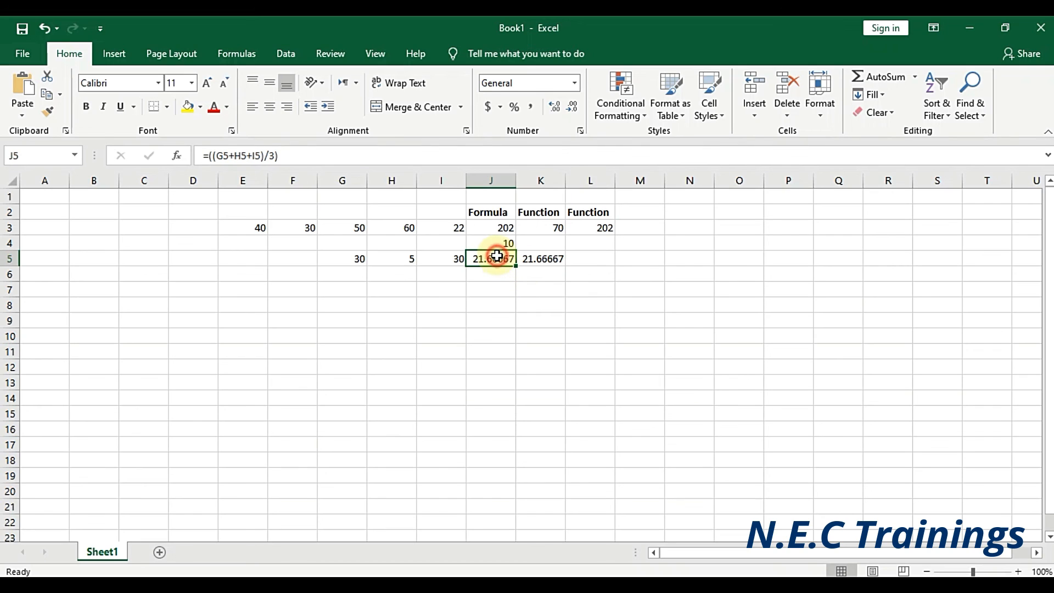
pyautogui.click(550, 258)
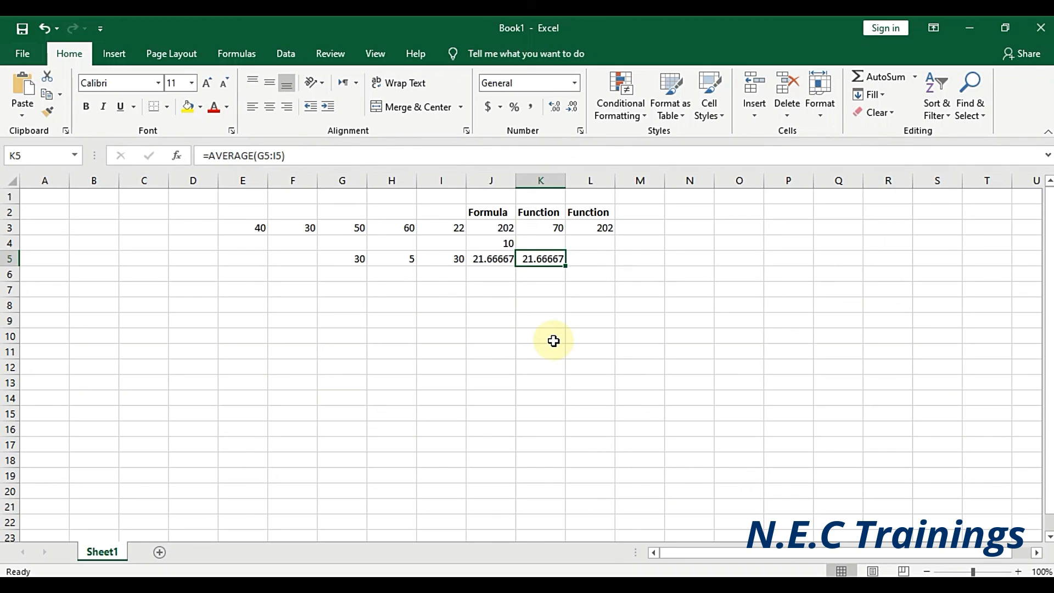
pyautogui.press('Left')
pyautogui.press('Right')
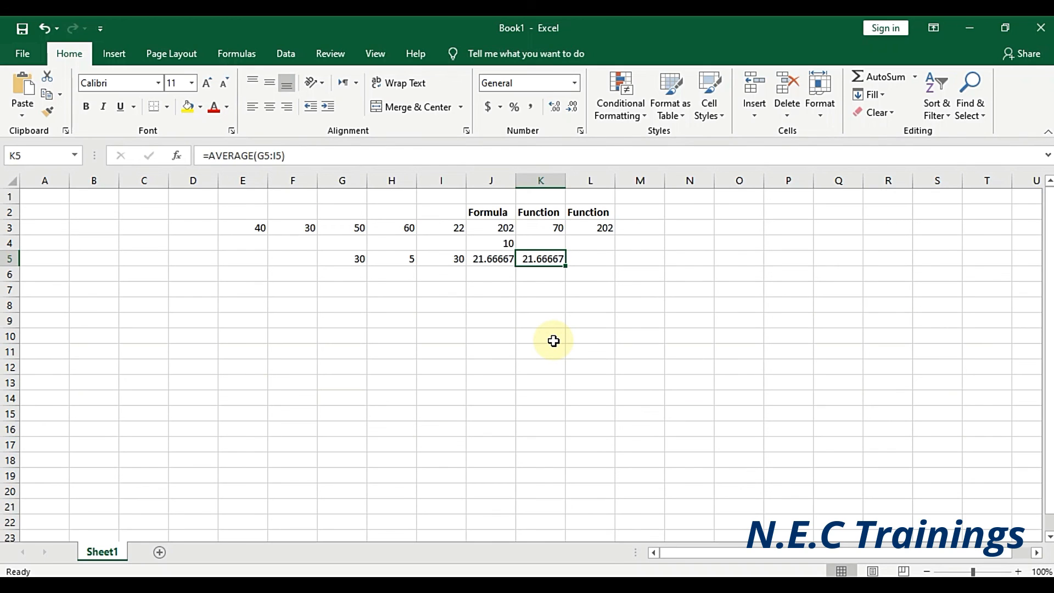